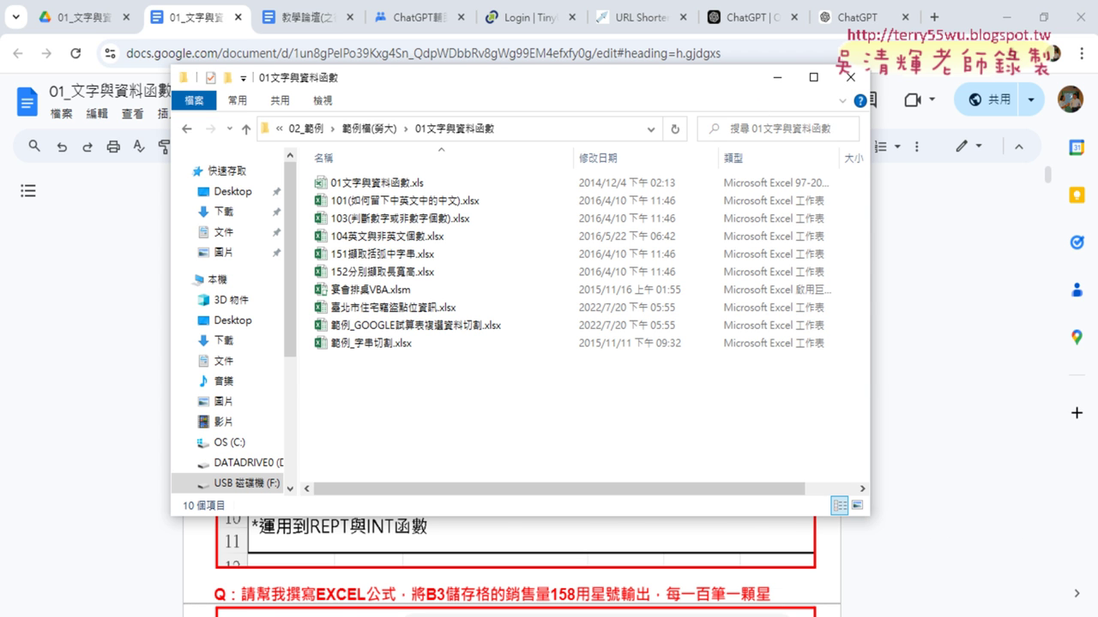
# Step: Go back to the 01文字與資料函數 folder under 範例檔(勞大) and pick the 01文字與資料函數.xls workbook
pyautogui.click(776, 77)
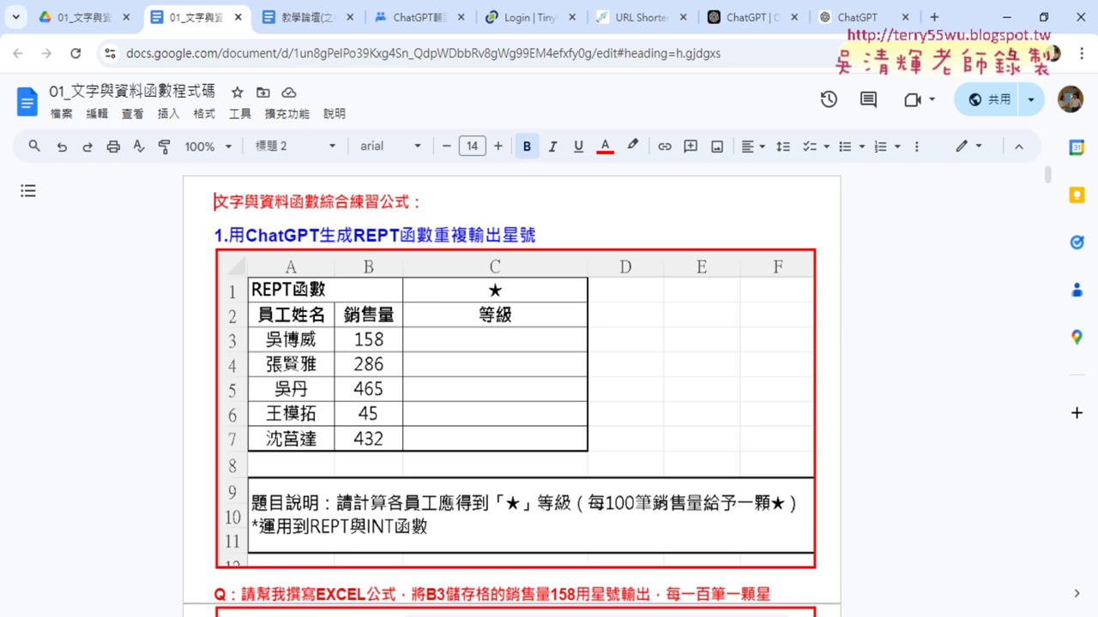
pyautogui.click(250, 558)
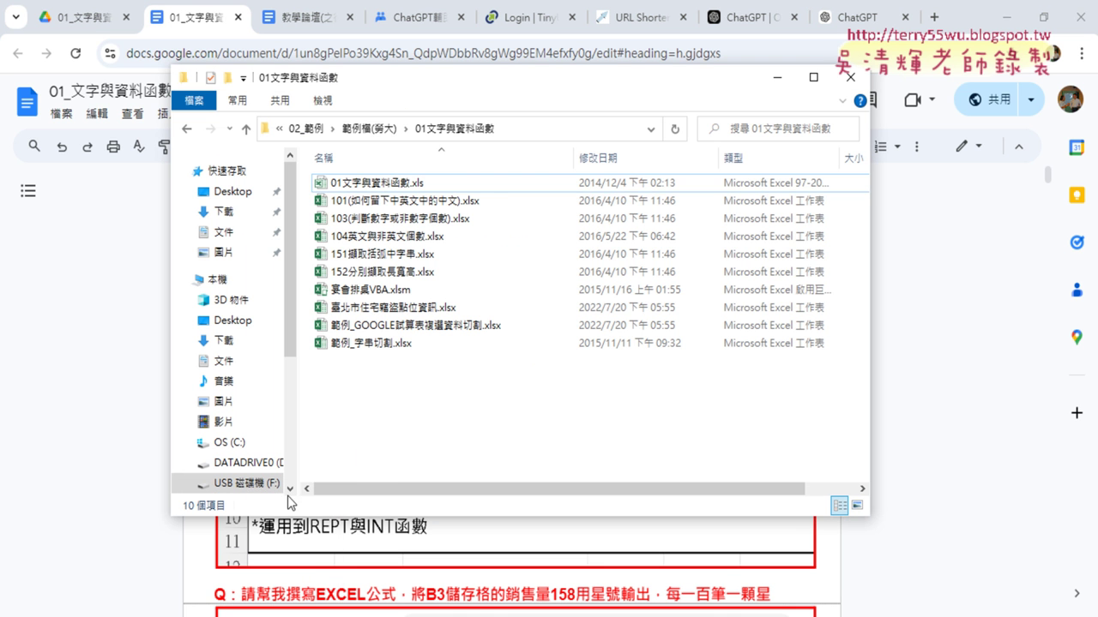
pyautogui.click(384, 127)
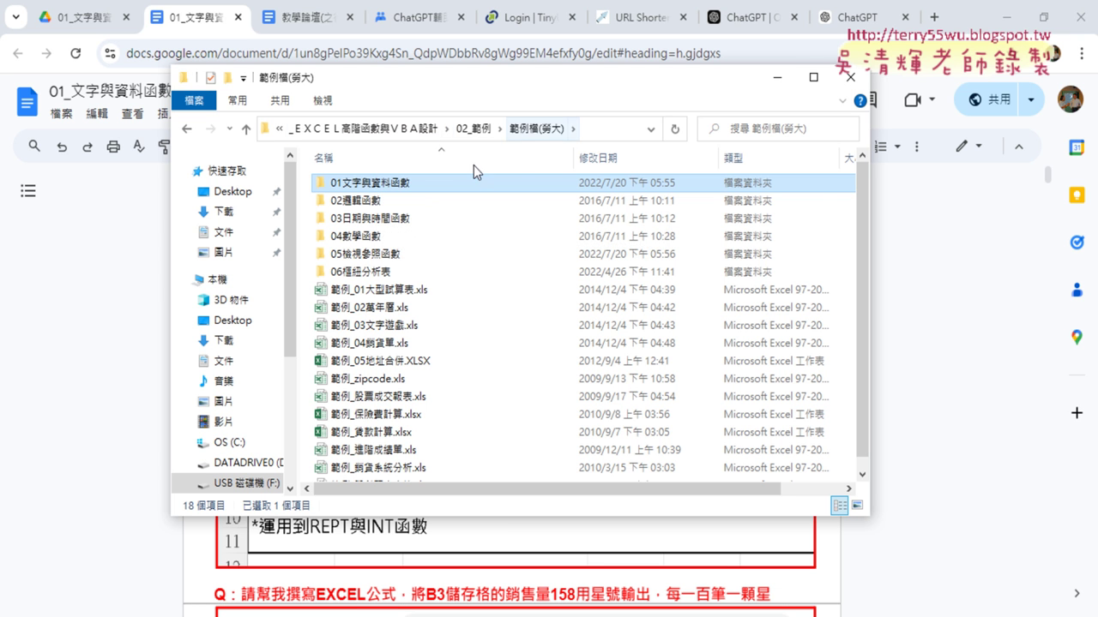
pyautogui.doubleClick(433, 183)
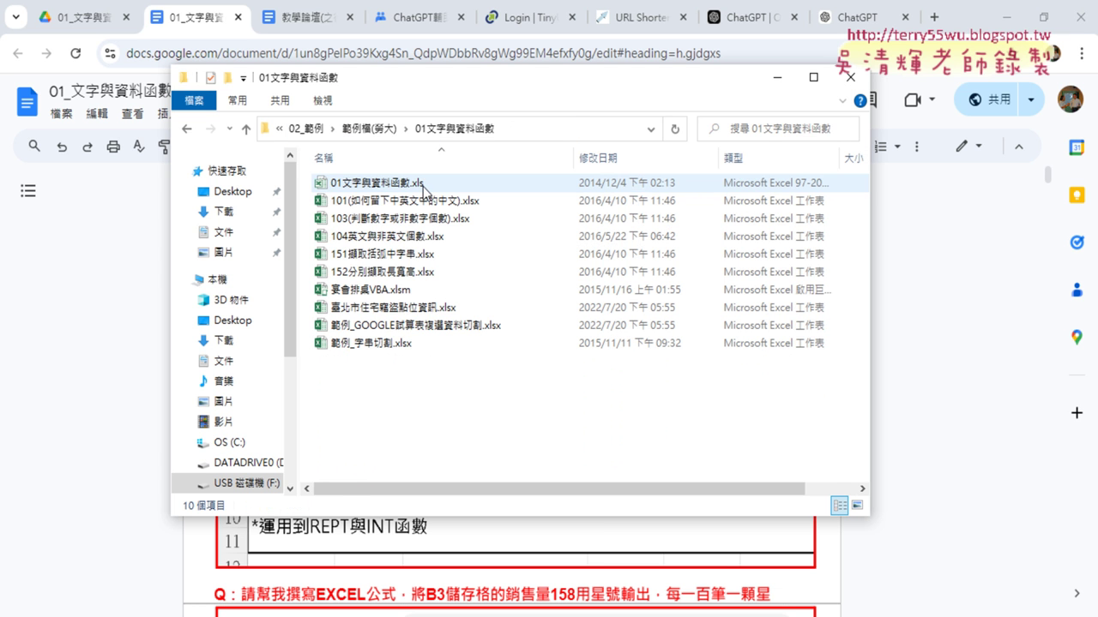
pyautogui.click(423, 186)
# Step: Open 01文字與資料函數.xls, scroll to the top of 綜合練習 and widen column E
pyautogui.doubleClick(422, 186)
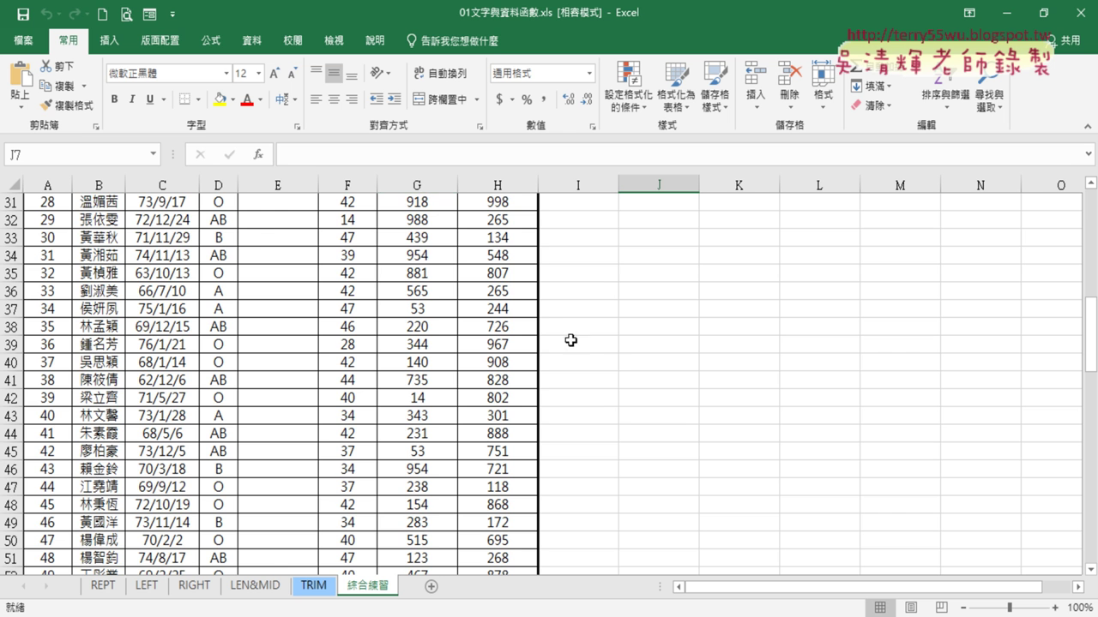
pyautogui.scroll(9, 728, 410)
pyautogui.scroll(1, 735, 431)
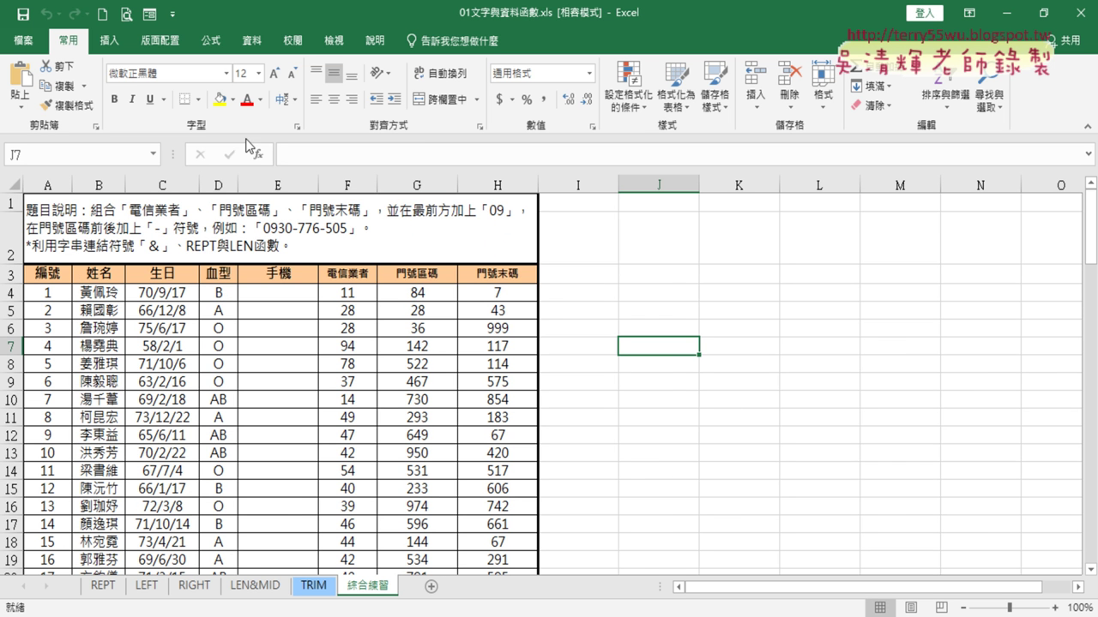
pyautogui.moveTo(315, 180); pyautogui.dragTo(370, 179)
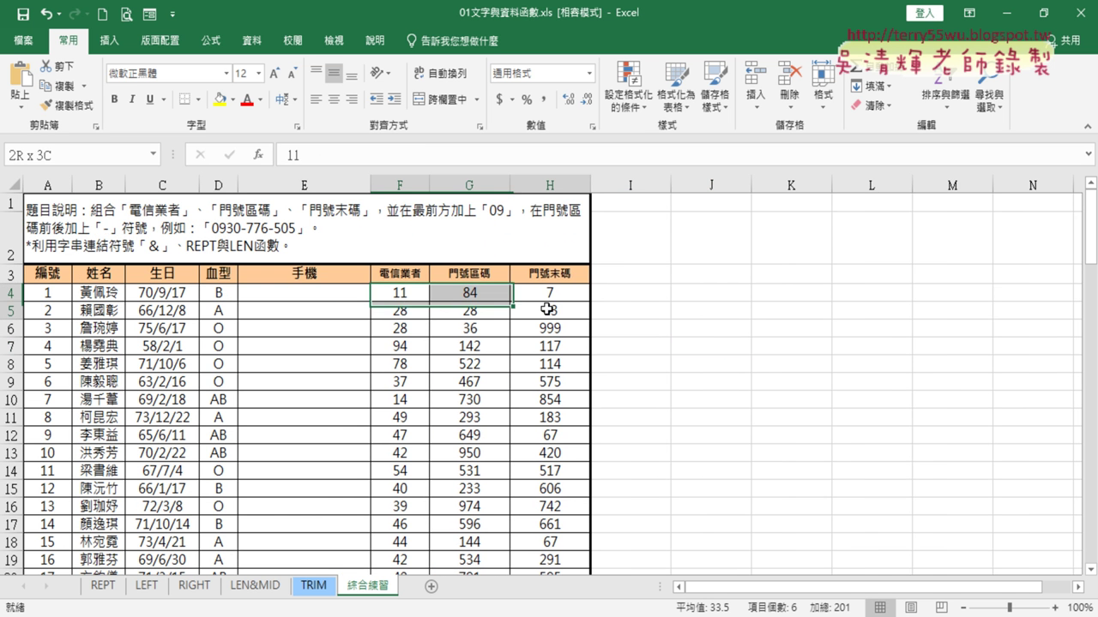
# Step: Review row 4's carrier, area code and end code values and the A1 instructions, then select helper cell I4
pyautogui.moveTo(385, 294); pyautogui.dragTo(574, 295)
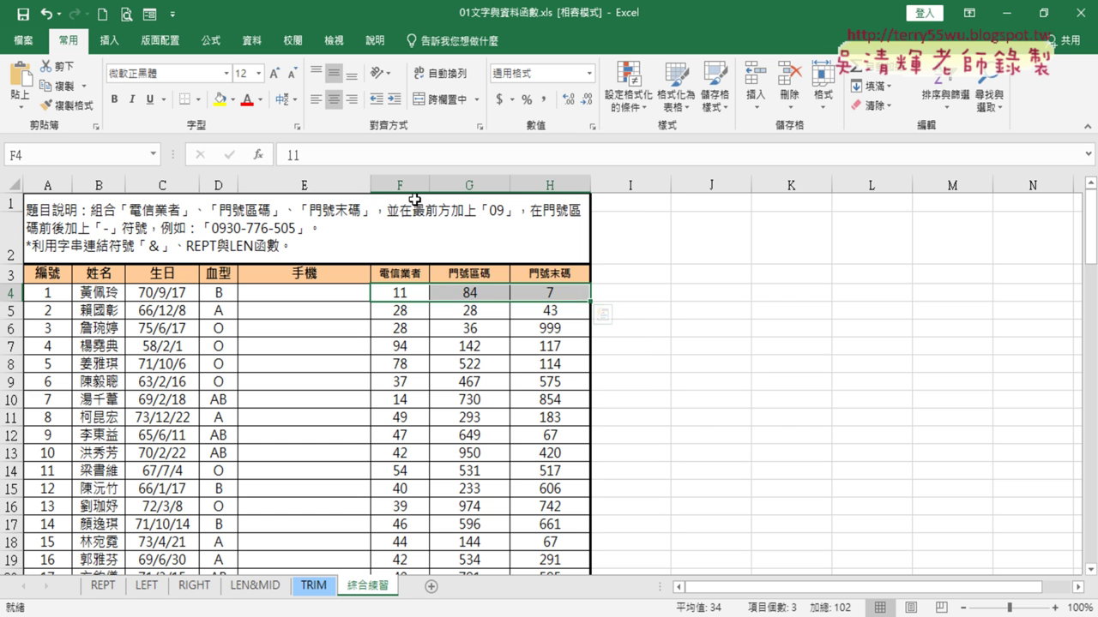
pyautogui.moveTo(399, 185); pyautogui.dragTo(550, 186)
pyautogui.click(319, 293)
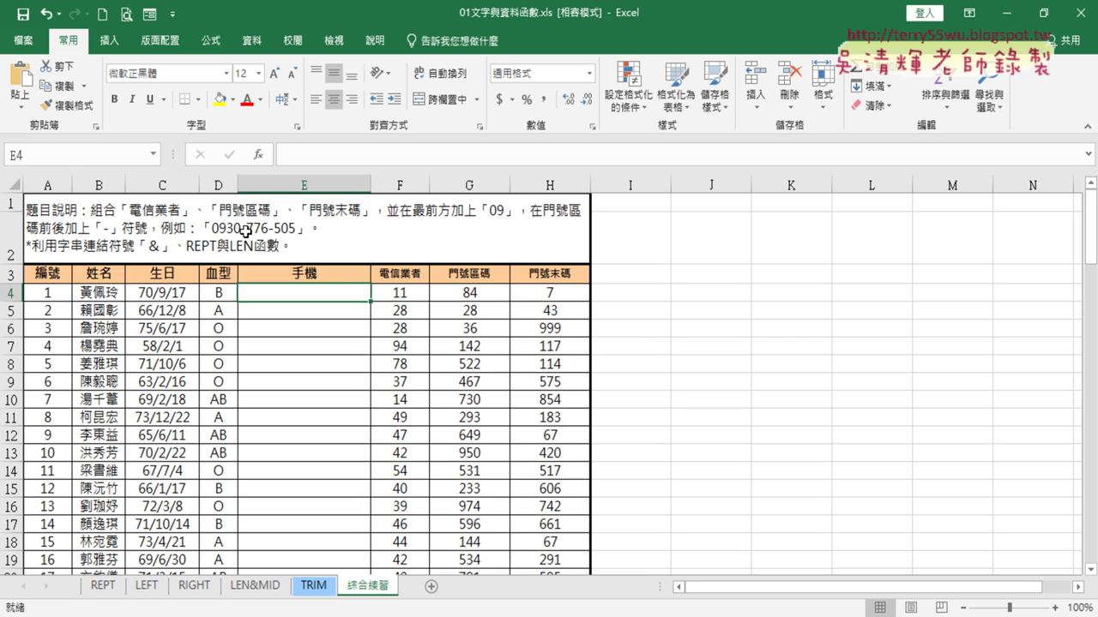
pyautogui.click(484, 295)
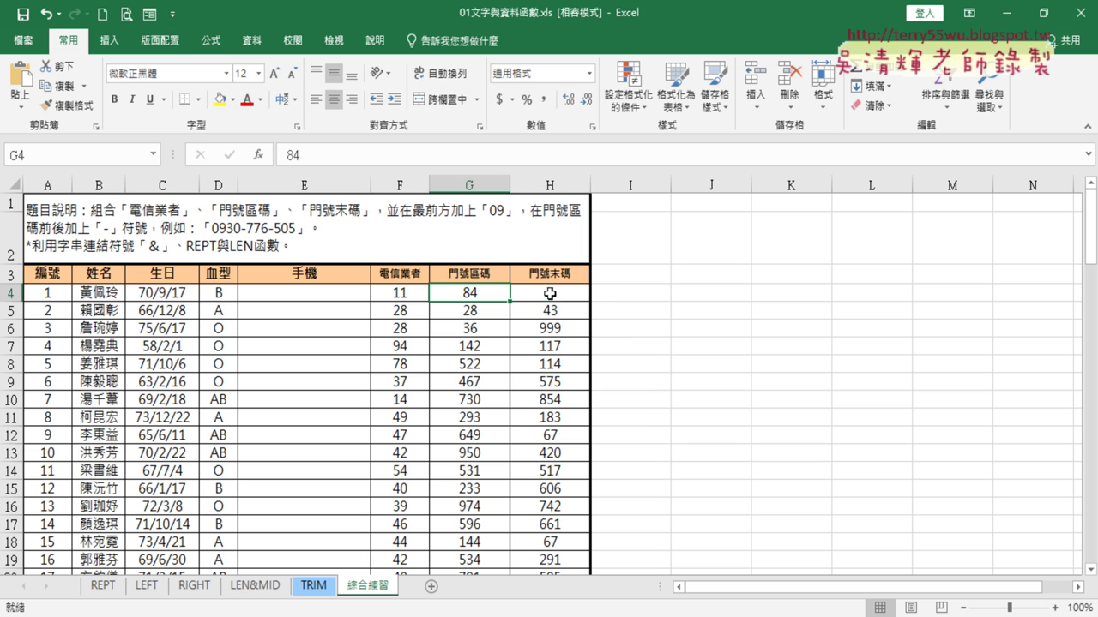
pyautogui.click(549, 294)
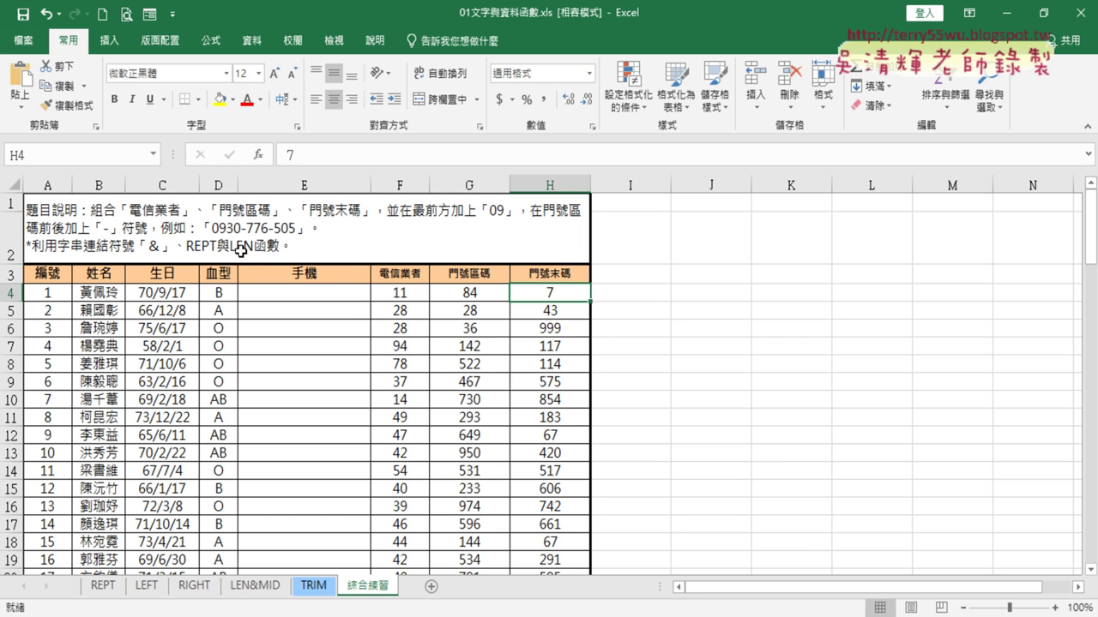
pyautogui.click(231, 254)
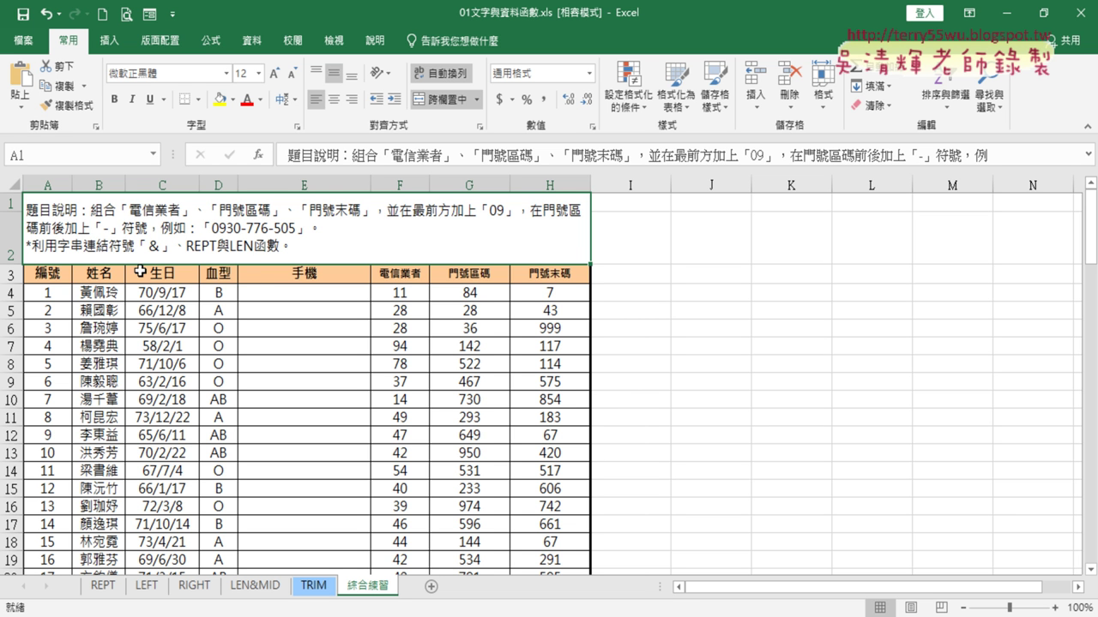
pyautogui.click(498, 295)
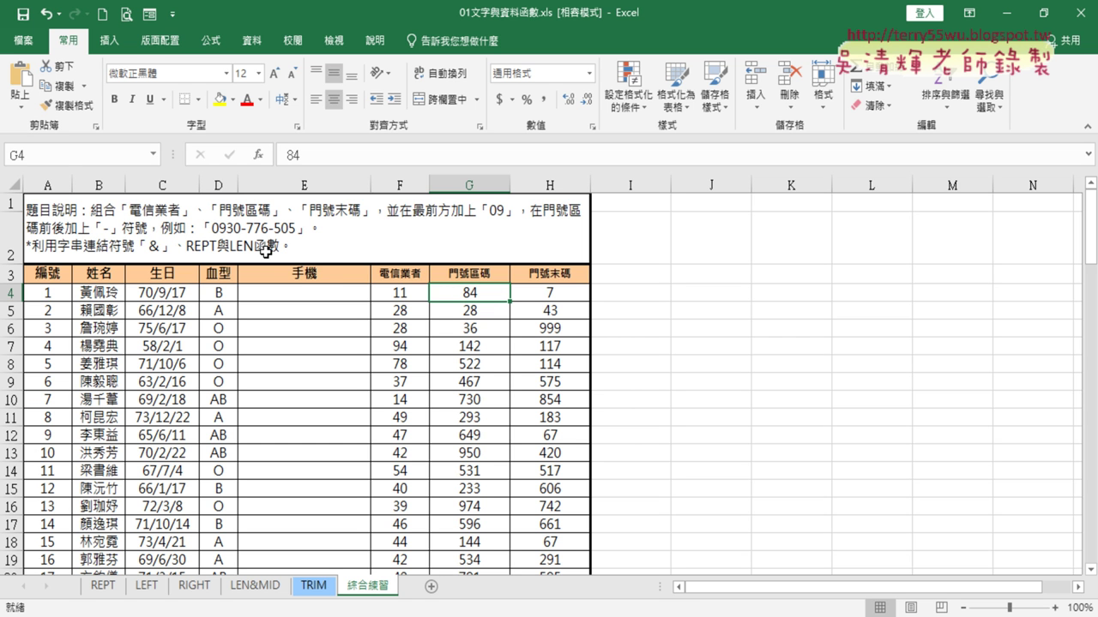
pyautogui.click(633, 295)
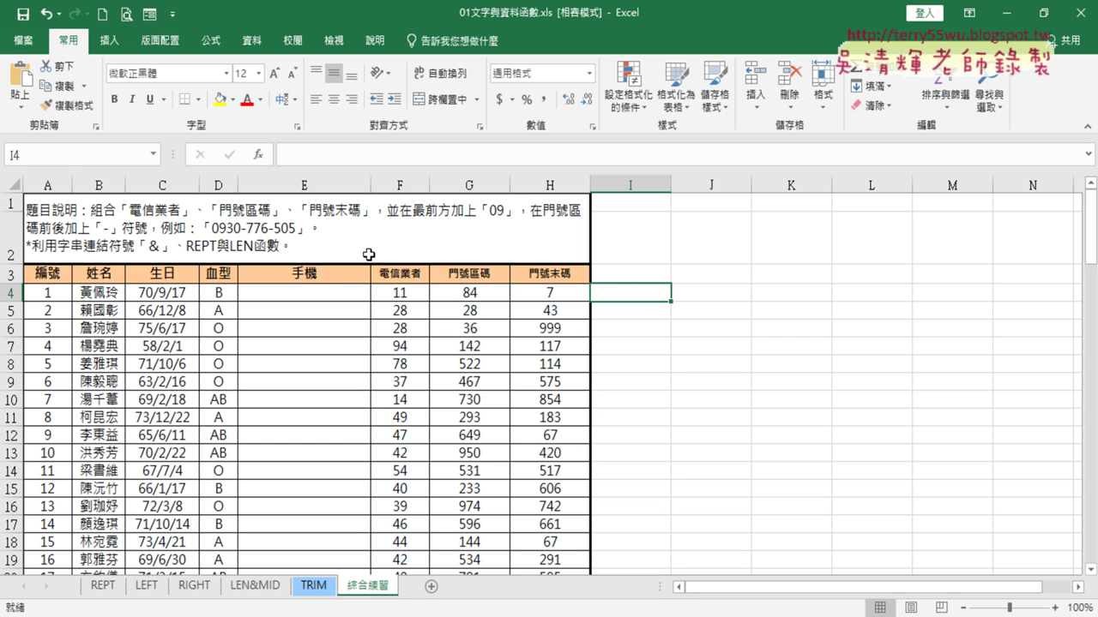
# Step: Open Insert Function for I4 and filter the category list to 文字 (text functions)
pyautogui.click(261, 157)
pyautogui.moveTo(942, 266); pyautogui.dragTo(822, 52)
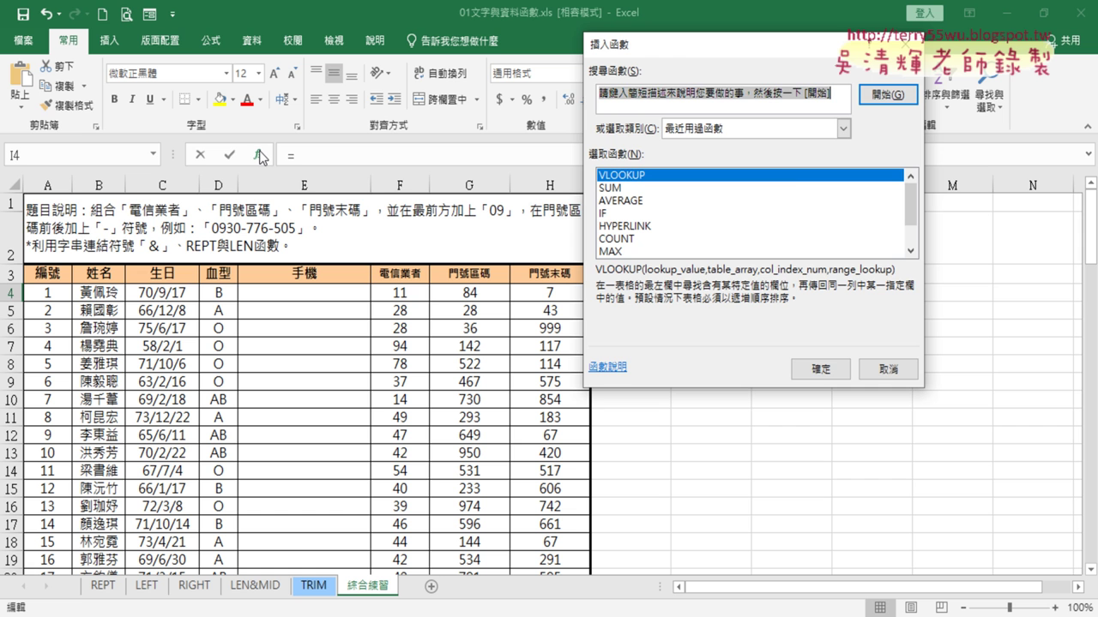
pyautogui.click(884, 370)
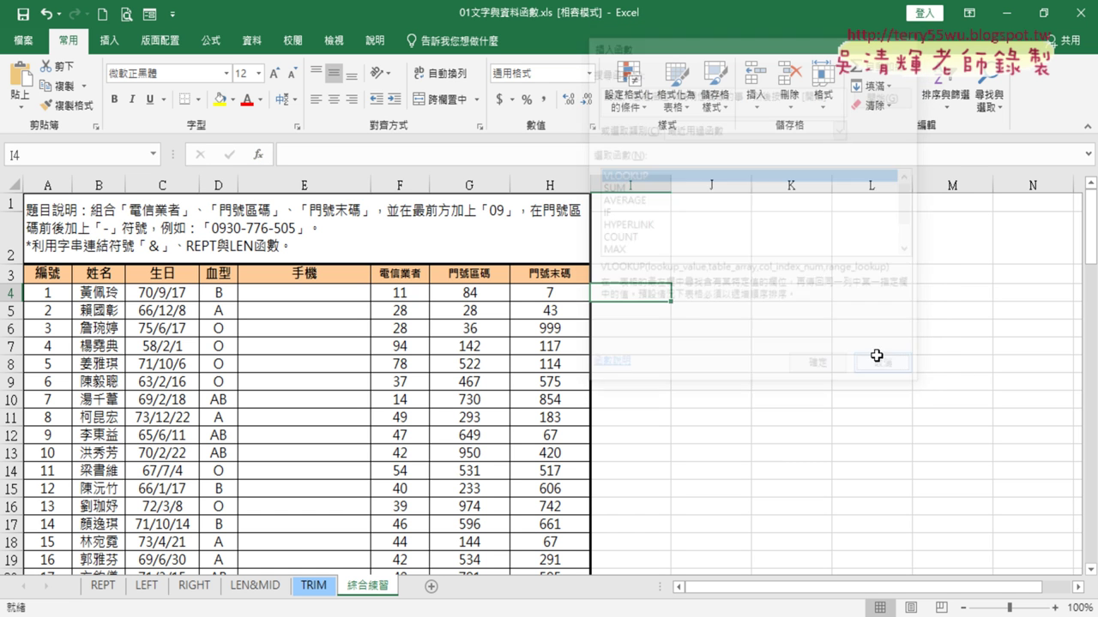
pyautogui.click(260, 156)
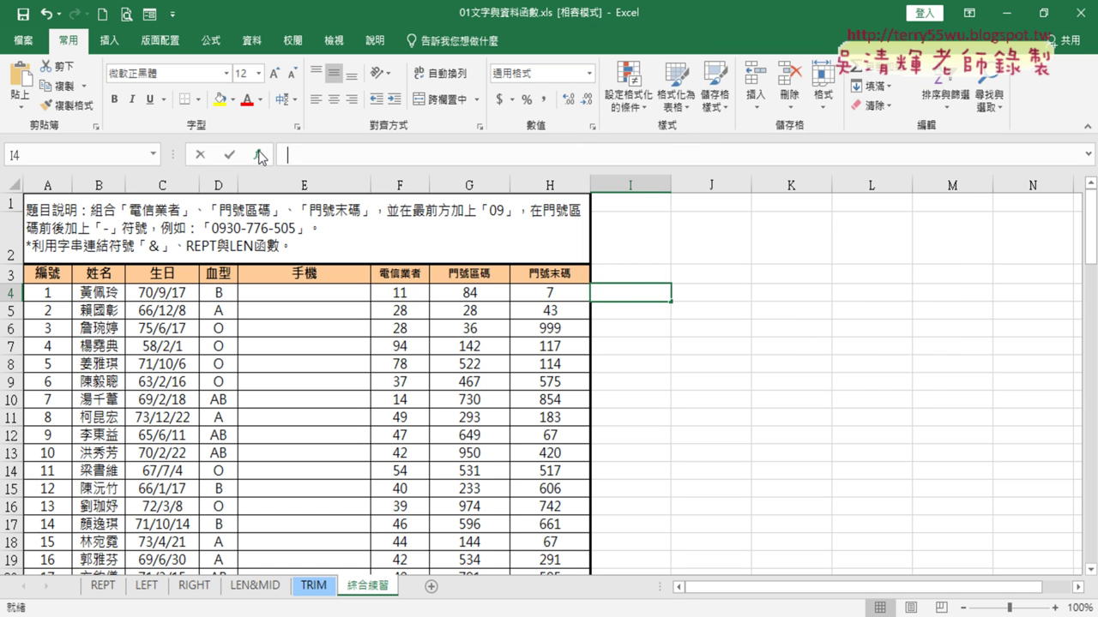
pyautogui.click(843, 129)
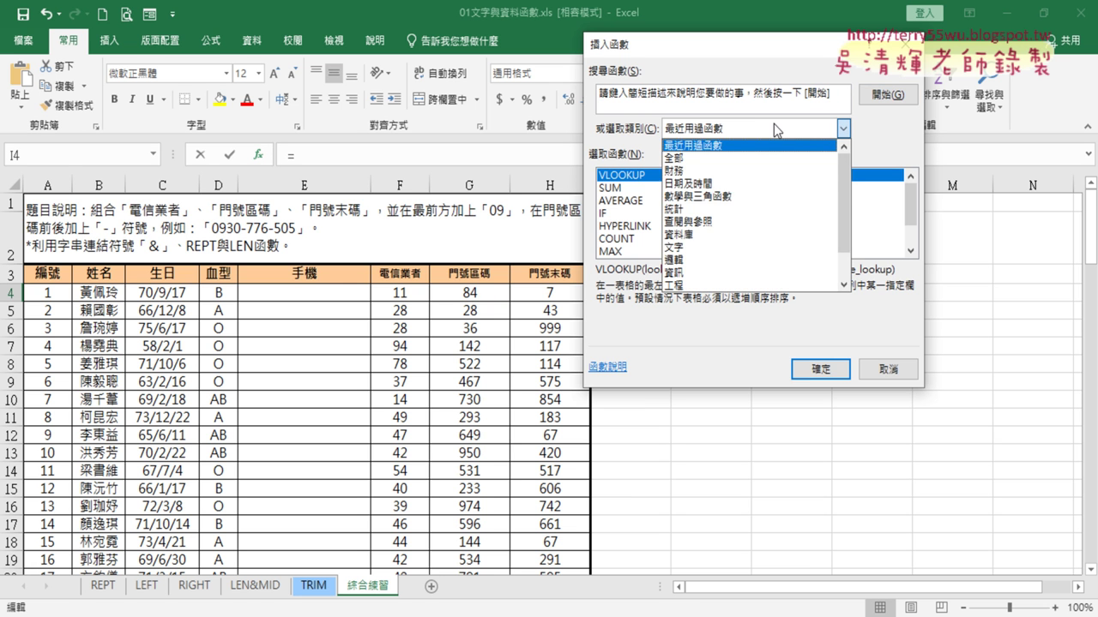
pyautogui.click(760, 248)
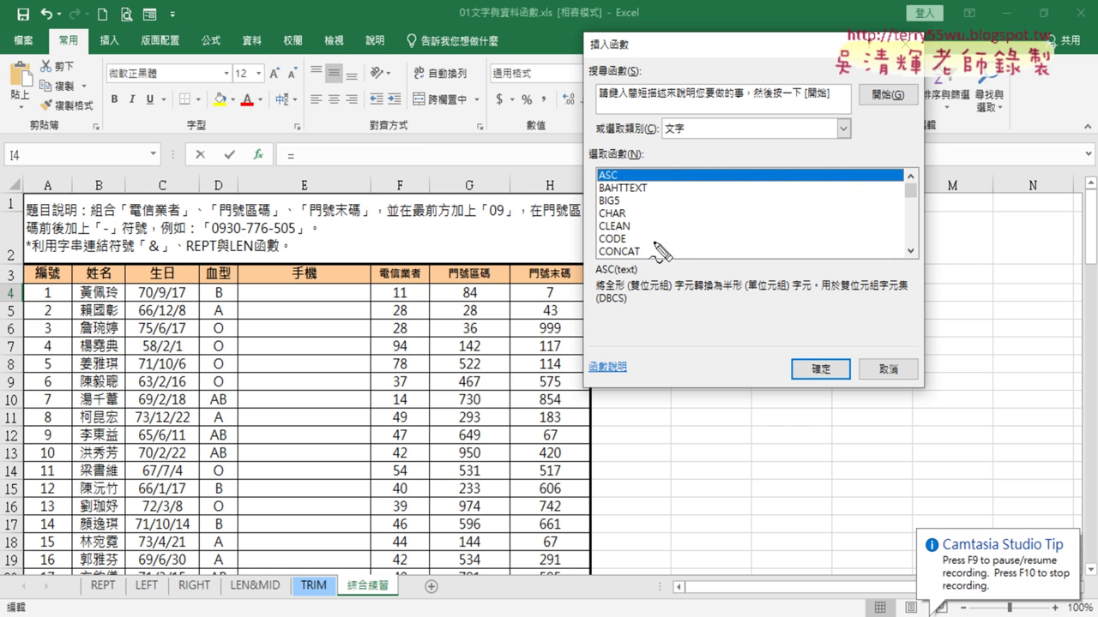
# Step: Draw red emphasis marks on the text category and the REPT/LEN instructions, then clear them
pyautogui.moveTo(266, 190); pyautogui.dragTo(262, 183)
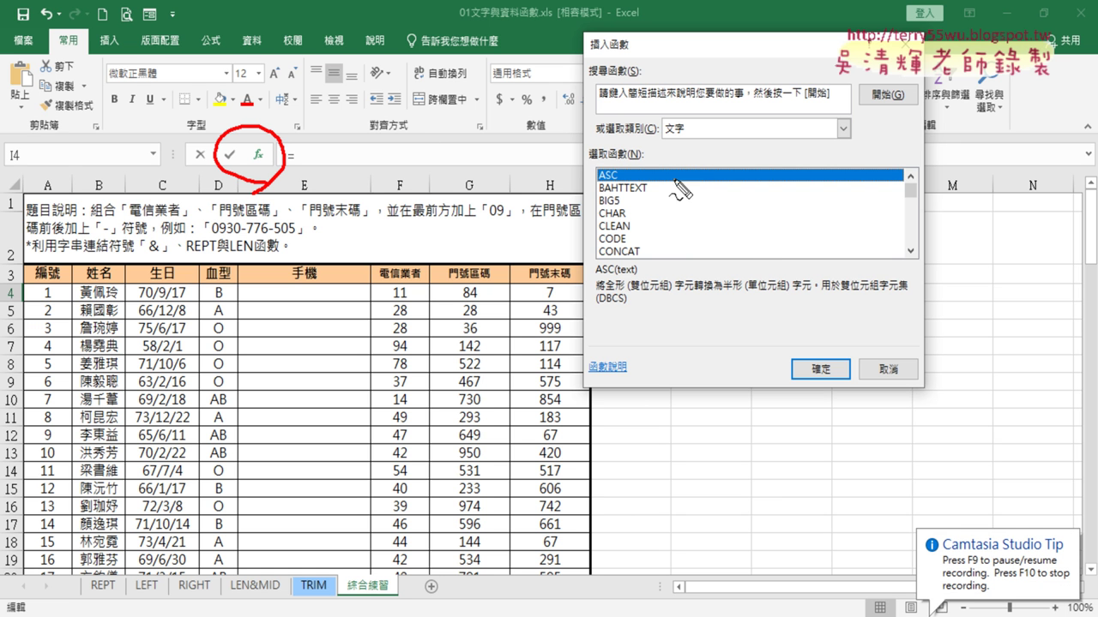
pyautogui.moveTo(692, 112); pyautogui.dragTo(708, 139)
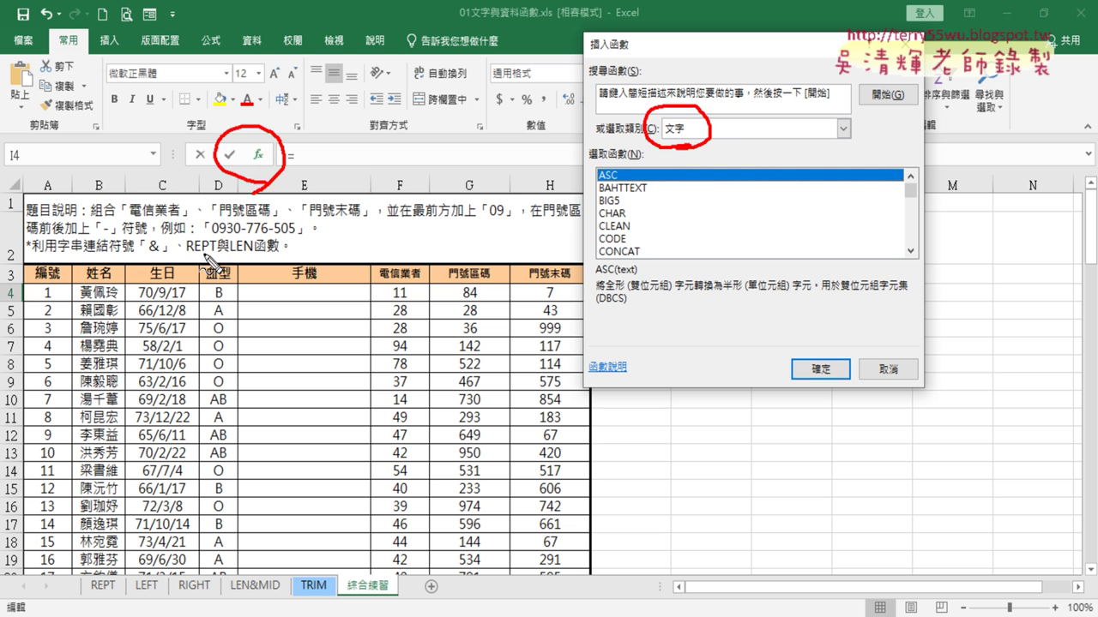
pyautogui.moveTo(185, 272); pyautogui.dragTo(253, 271)
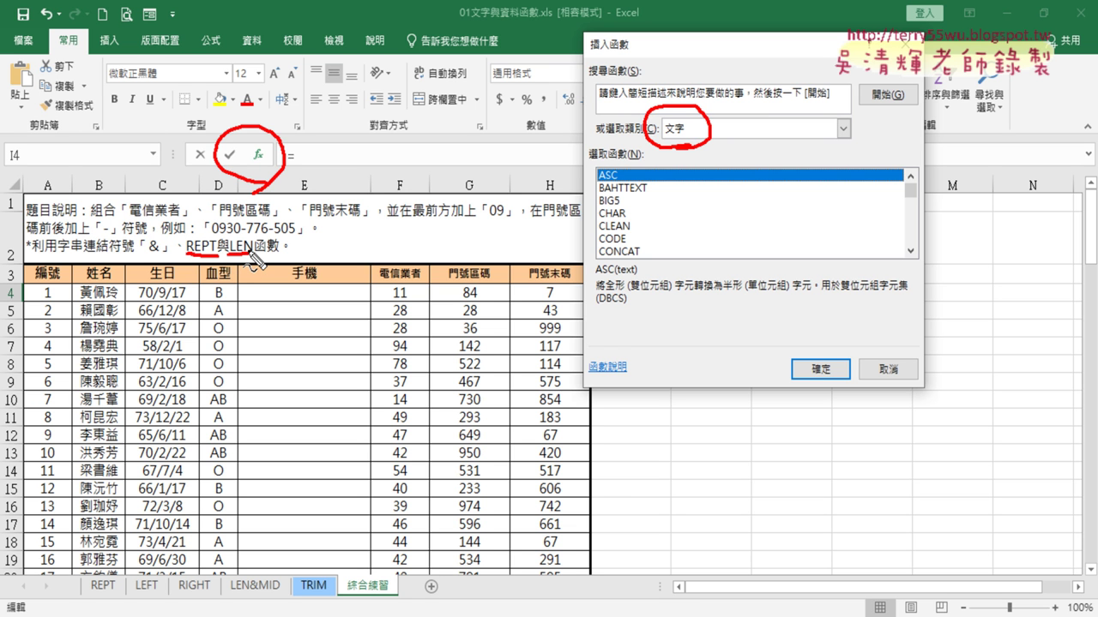
pyautogui.press('Escape')
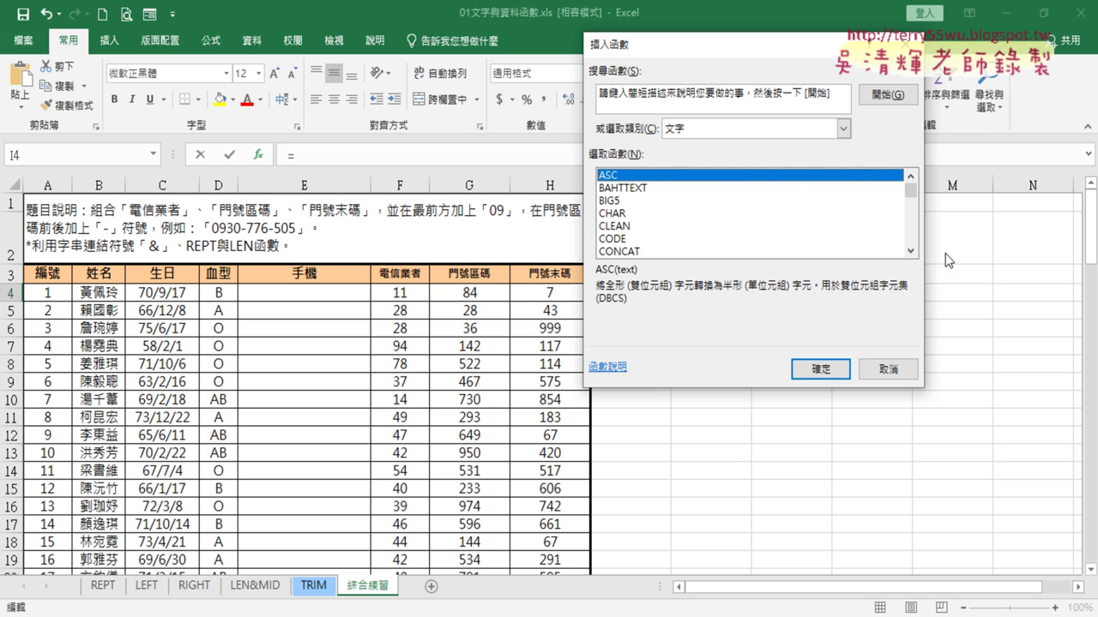
# Step: Scroll the text function list and choose LEN
pyautogui.scroll(-1, 913, 252)
pyautogui.scroll(-1, 913, 252)
pyautogui.scroll(-1, 913, 252)
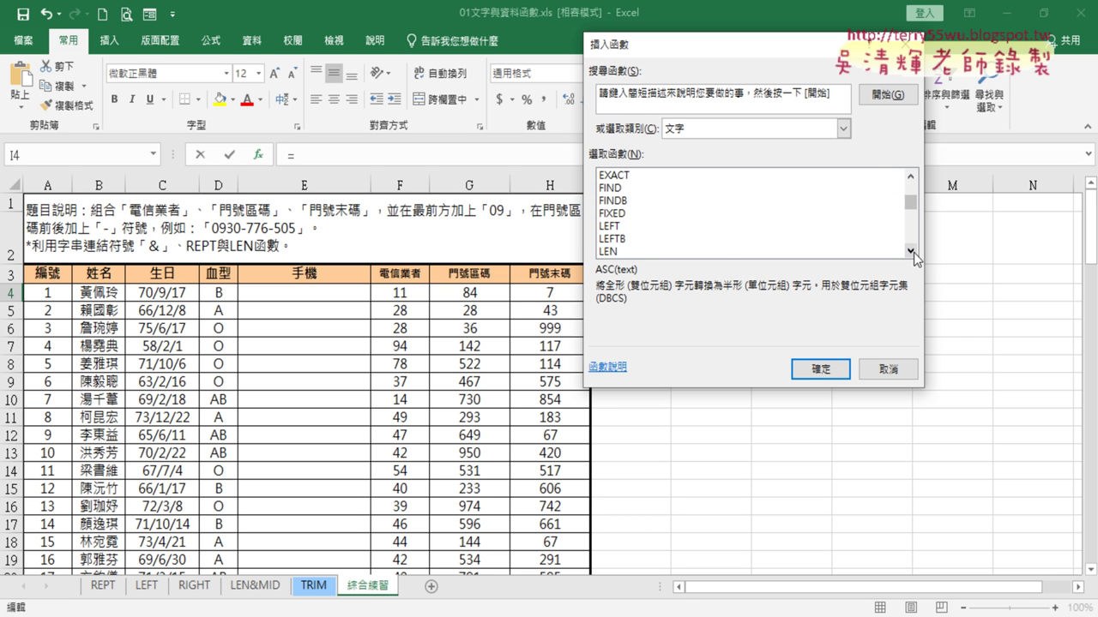
pyautogui.scroll(-1, 913, 252)
pyautogui.click(644, 228)
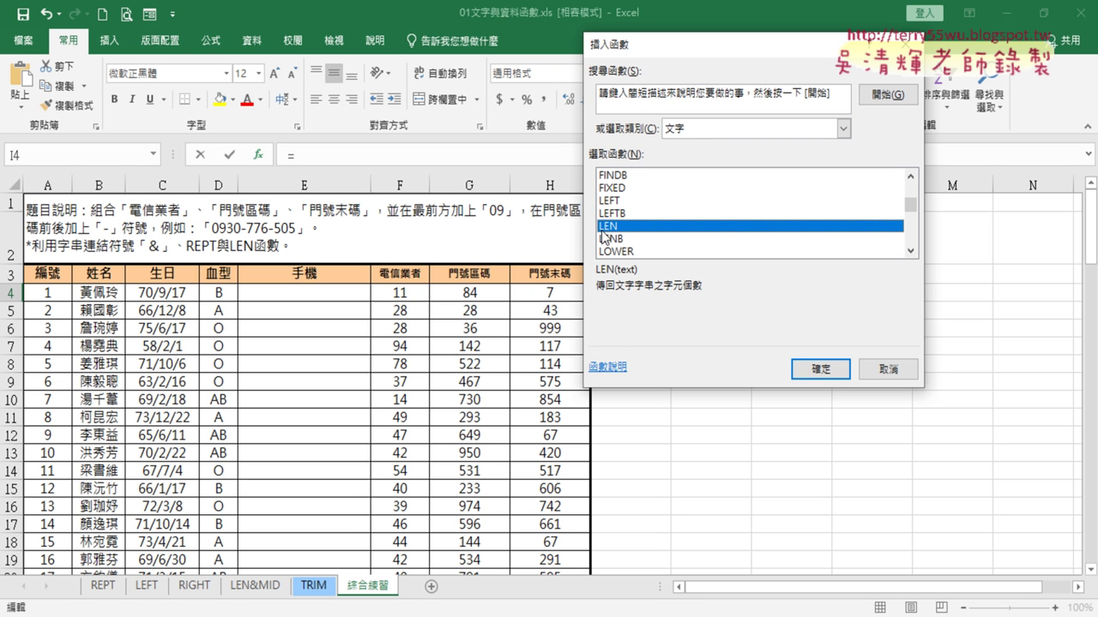
# Step: Enter =LEN(G4) in I4, returning 2 for the area code 84
pyautogui.click(835, 375)
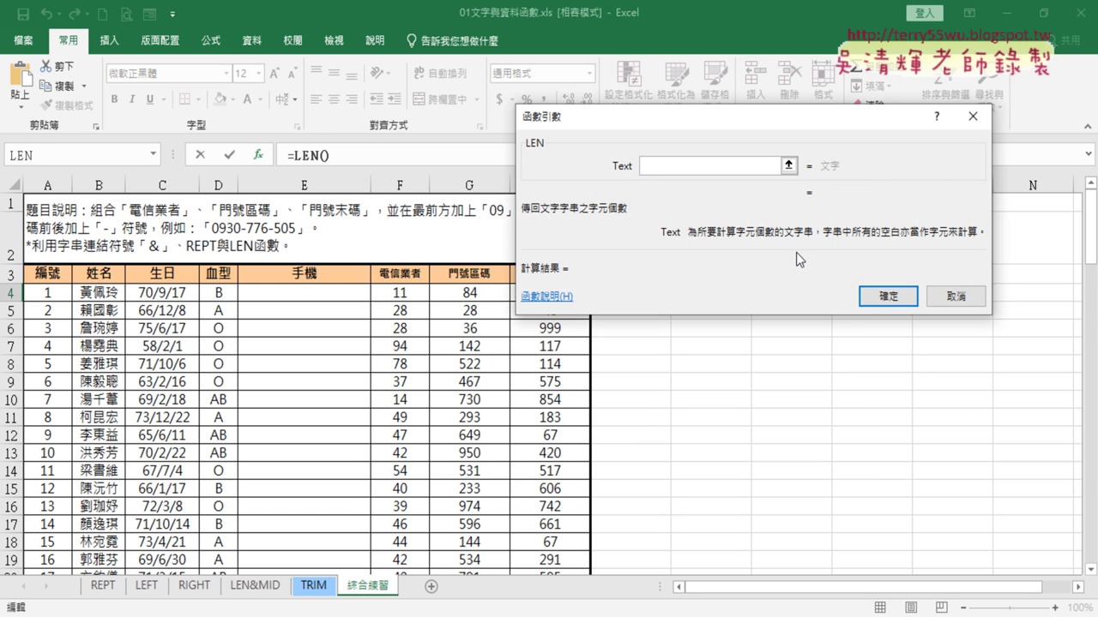
pyautogui.moveTo(744, 135); pyautogui.dragTo(846, 140)
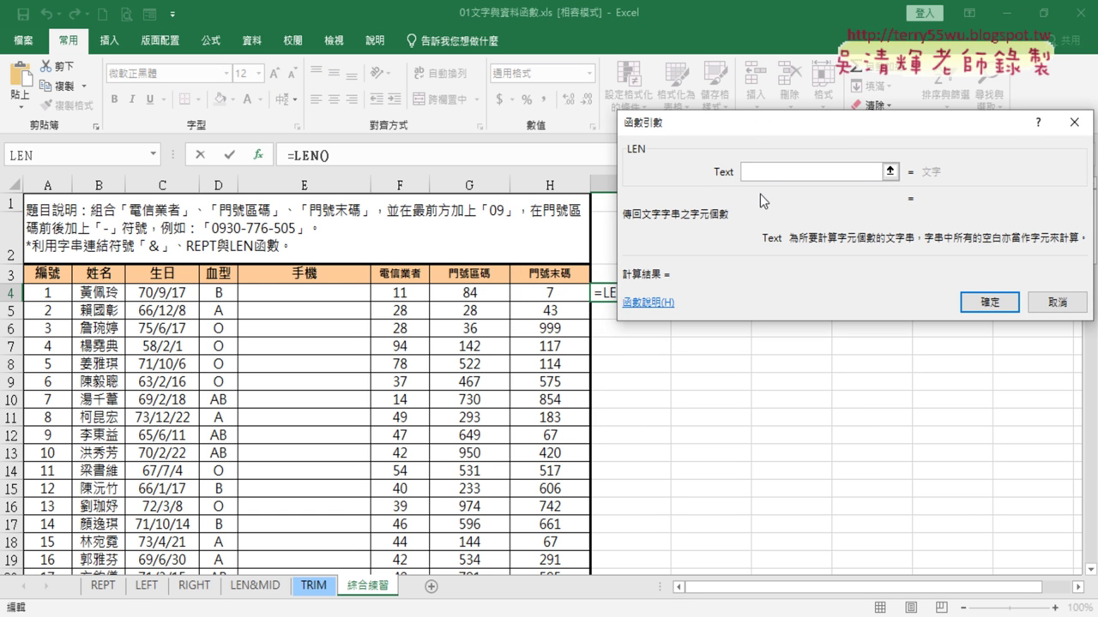
pyautogui.click(752, 172)
pyautogui.click(472, 292)
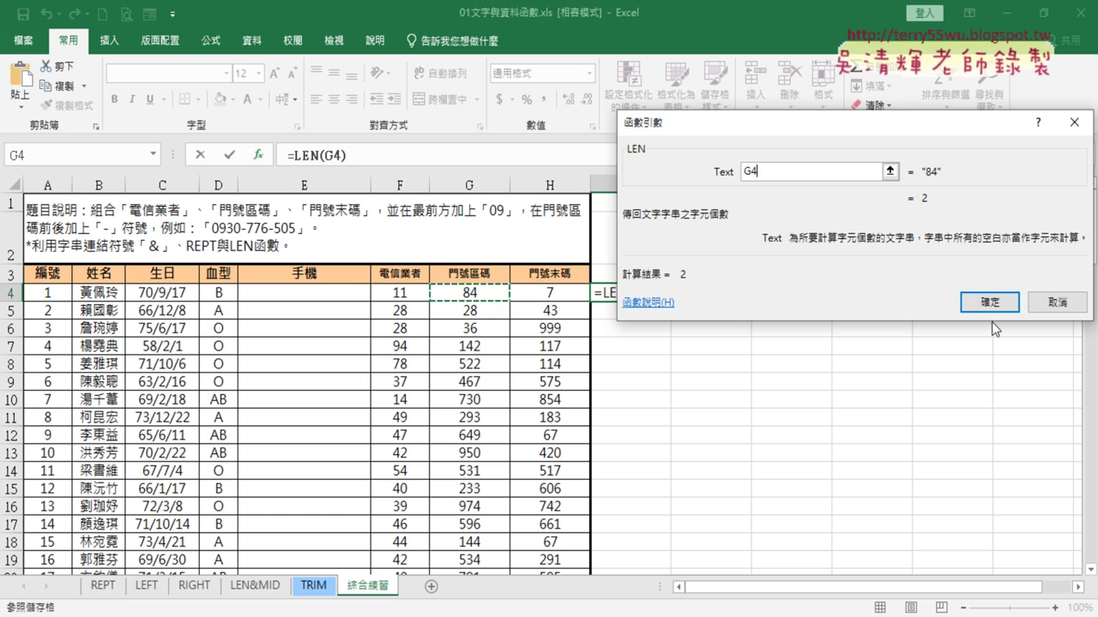
pyautogui.click(991, 300)
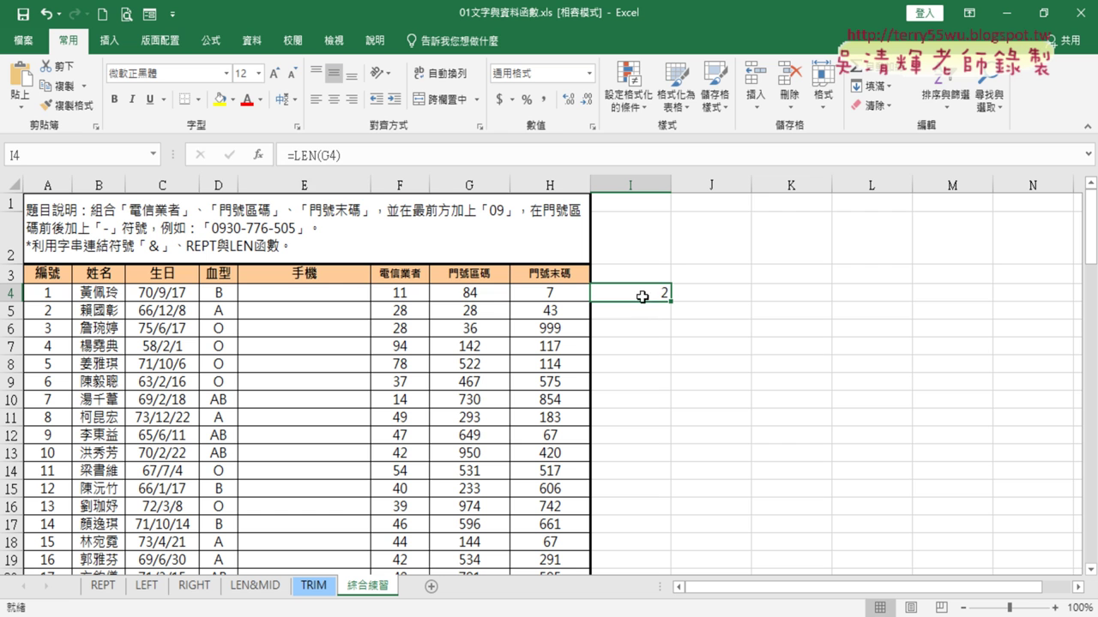
# Step: Change I4's formula to =3-LEN(G4) and enter 0 in J4
pyautogui.click(288, 155)
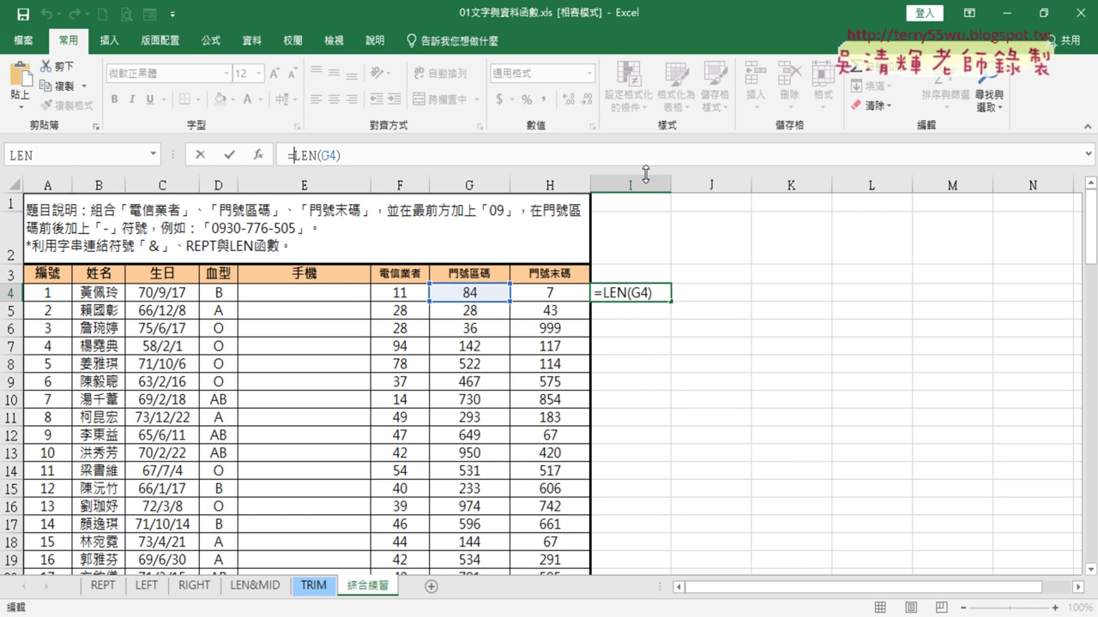
pyautogui.write('3-')
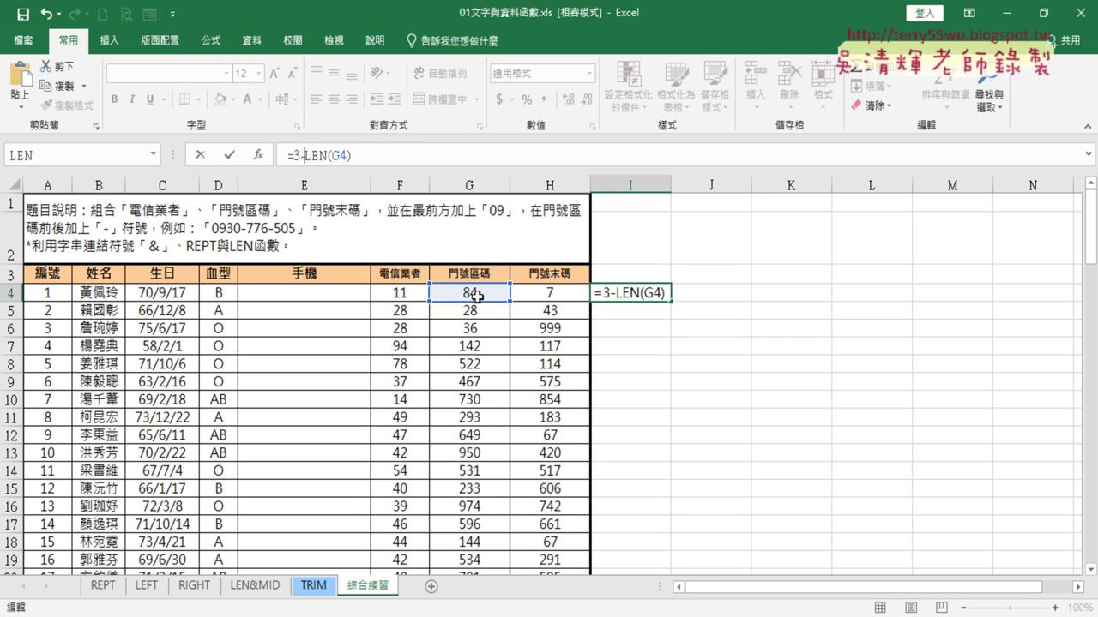
pyautogui.click(229, 155)
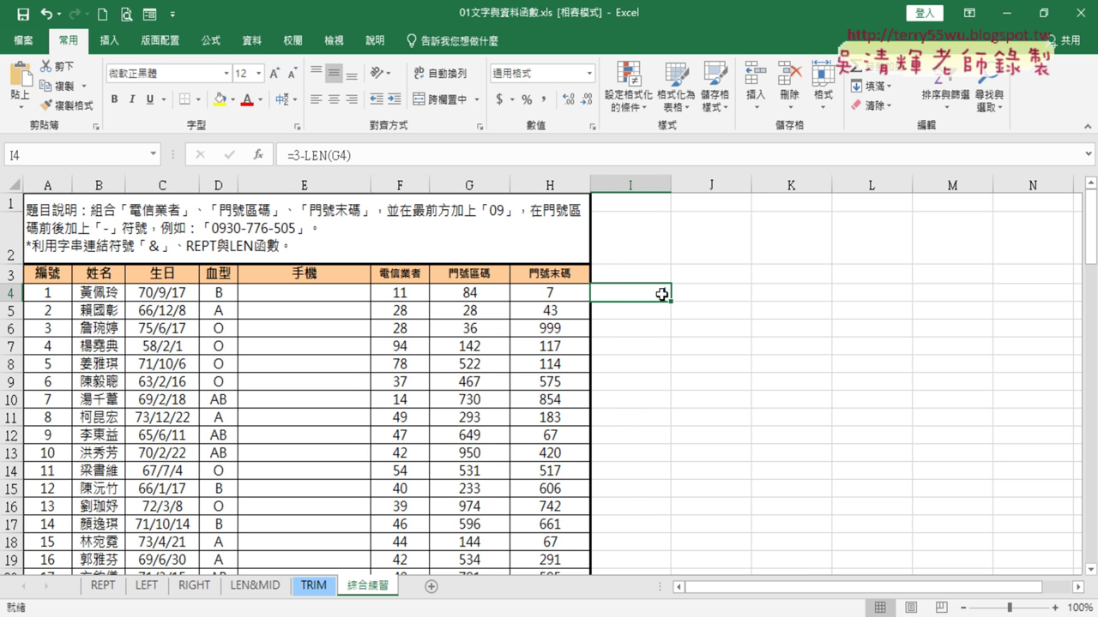
pyautogui.click(713, 292)
pyautogui.write('0')
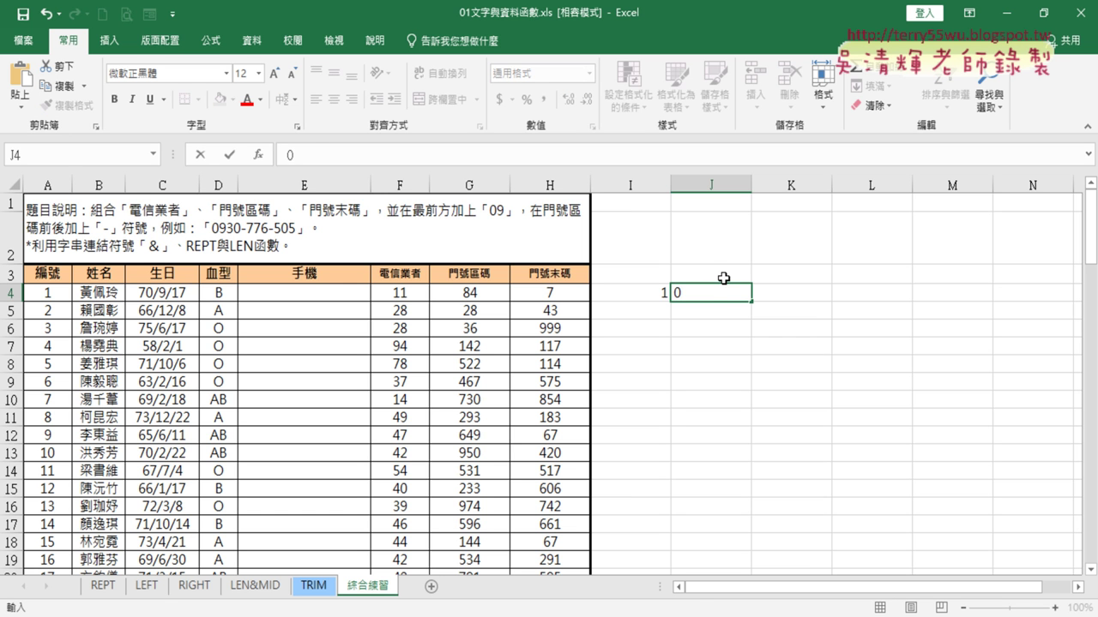
pyautogui.click(653, 290)
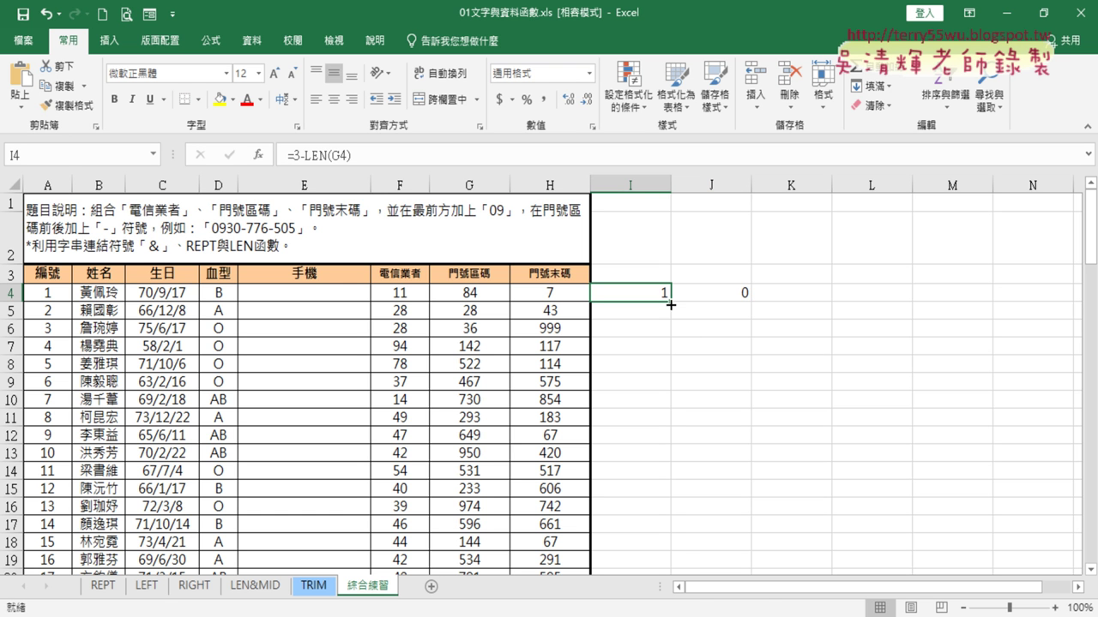
# Step: Fill =3-LEN(G4) down column I, check the 1s and 0s, and select J4
pyautogui.doubleClick(669, 303)
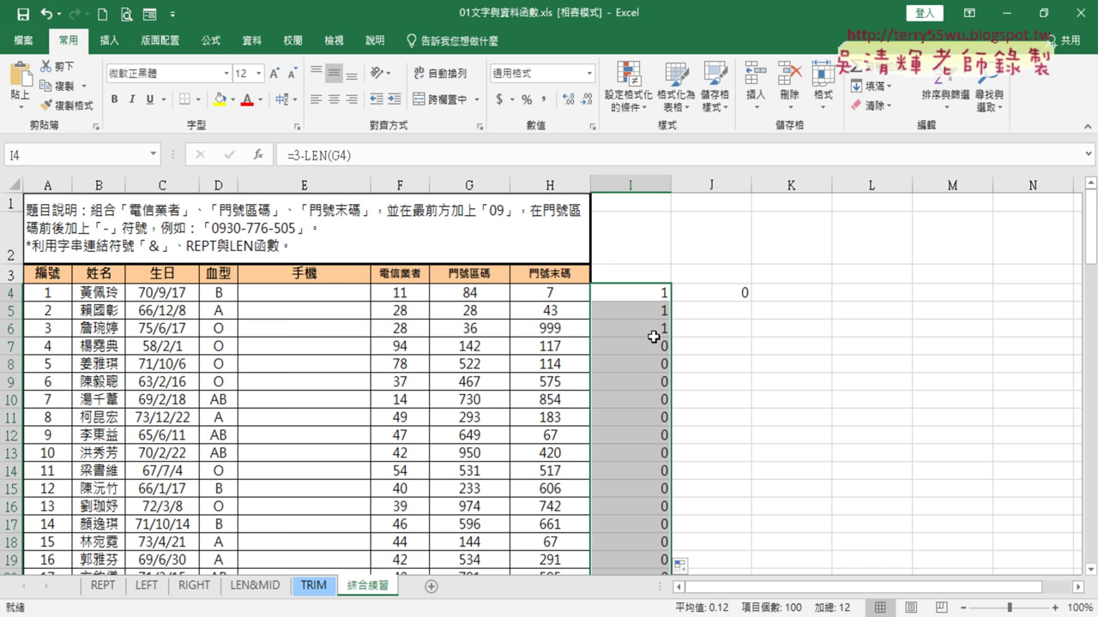
pyautogui.scroll(-6, 654, 337)
pyautogui.scroll(-1, 653, 337)
pyautogui.scroll(-7, 653, 337)
pyautogui.scroll(5, 655, 335)
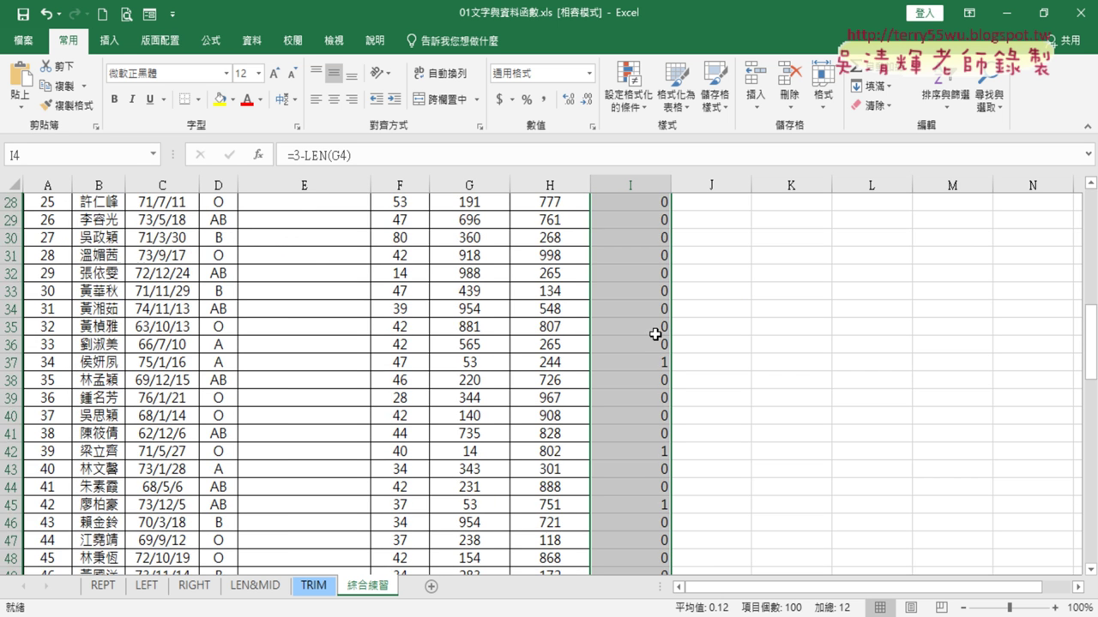
pyautogui.scroll(8, 655, 334)
pyautogui.scroll(1, 655, 335)
pyautogui.click(730, 291)
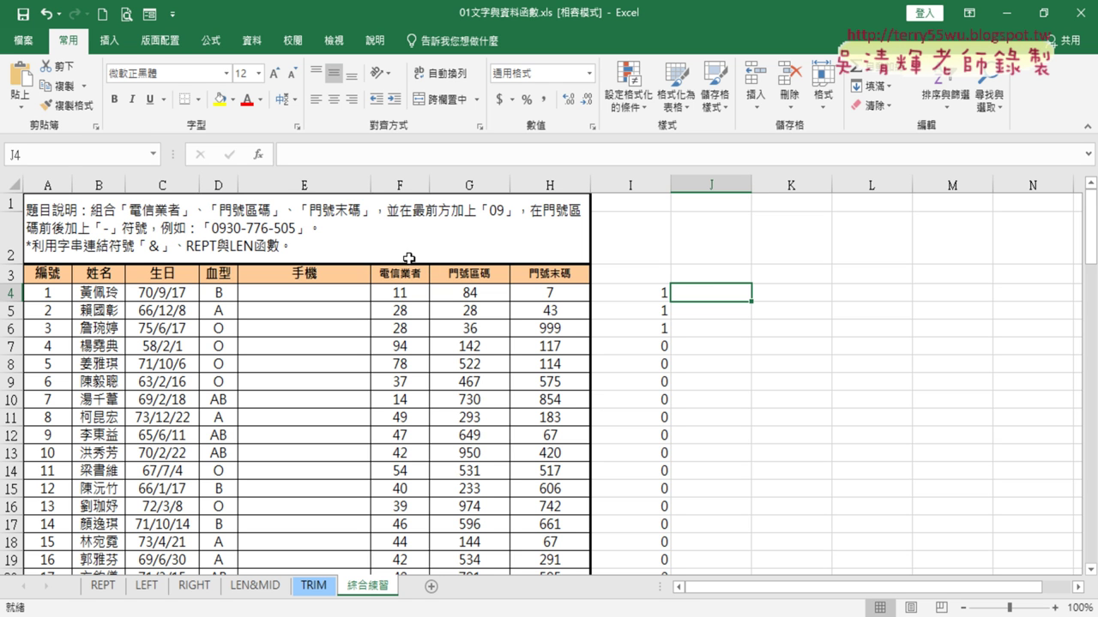
# Step: Insert the REPT text function into cell J4 via the function picker
pyautogui.click(644, 290)
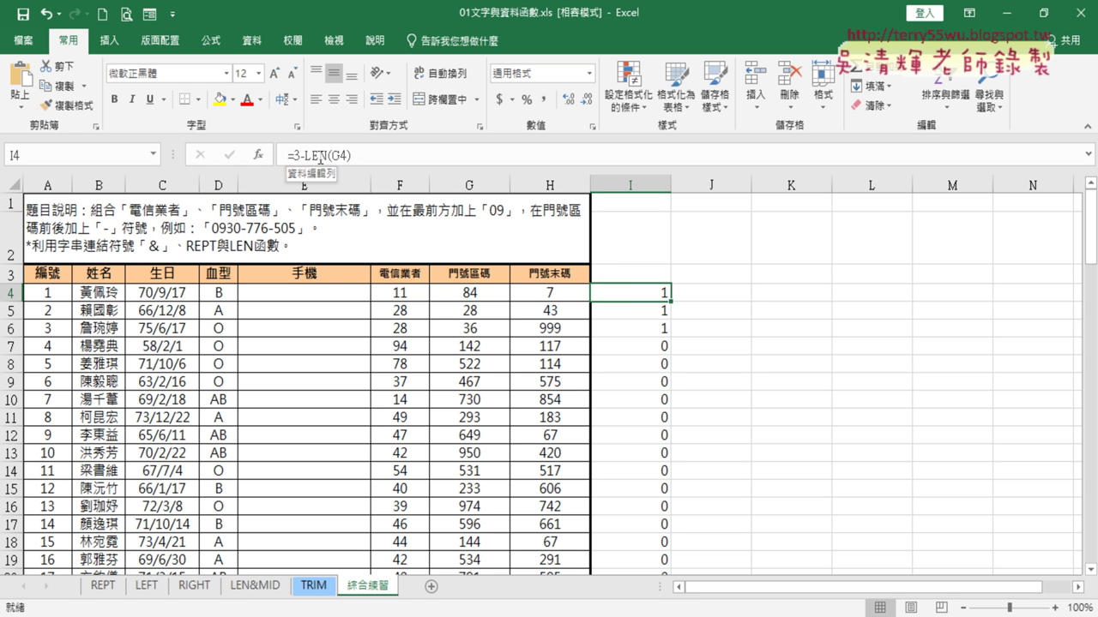
pyautogui.click(720, 295)
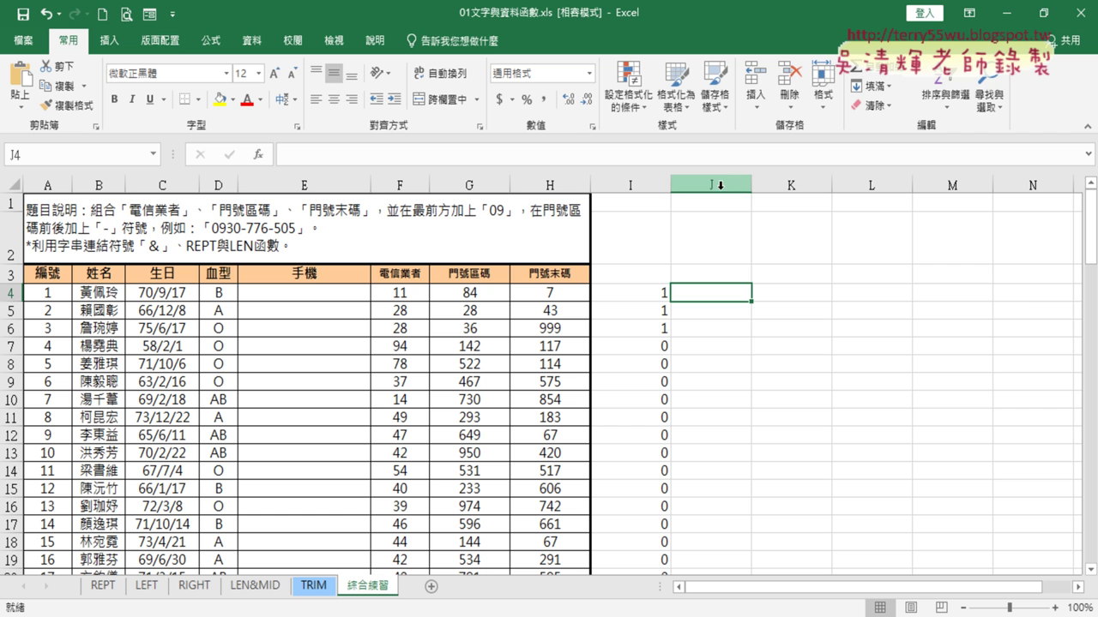
pyautogui.click(258, 155)
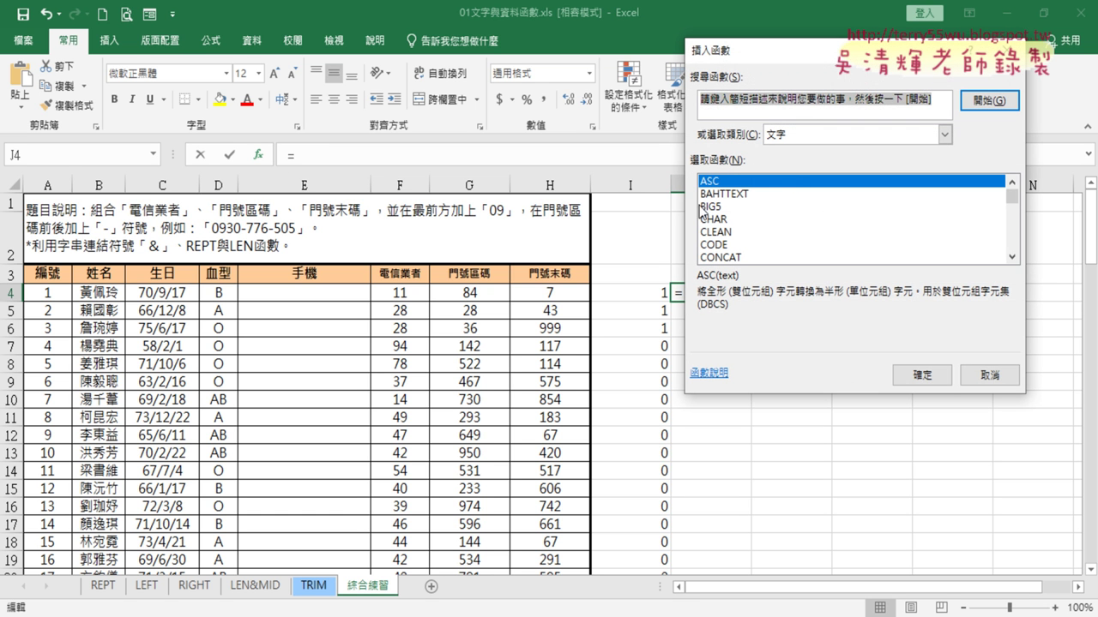
pyautogui.click(1012, 257)
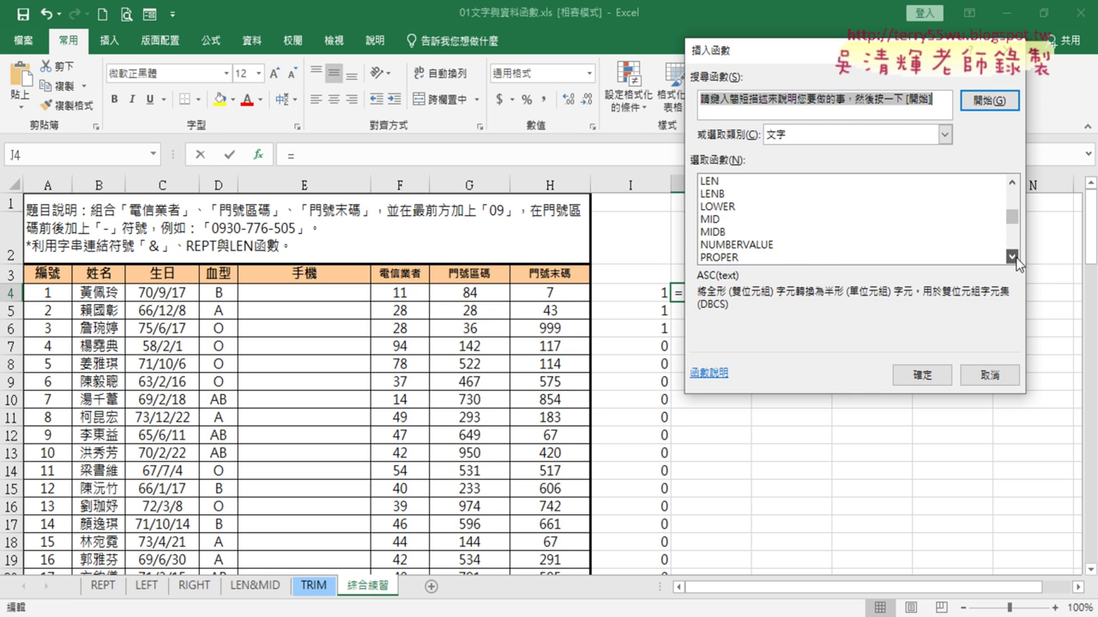
pyautogui.moveTo(1016, 257); pyautogui.dragTo(995, 257)
pyautogui.click(744, 233)
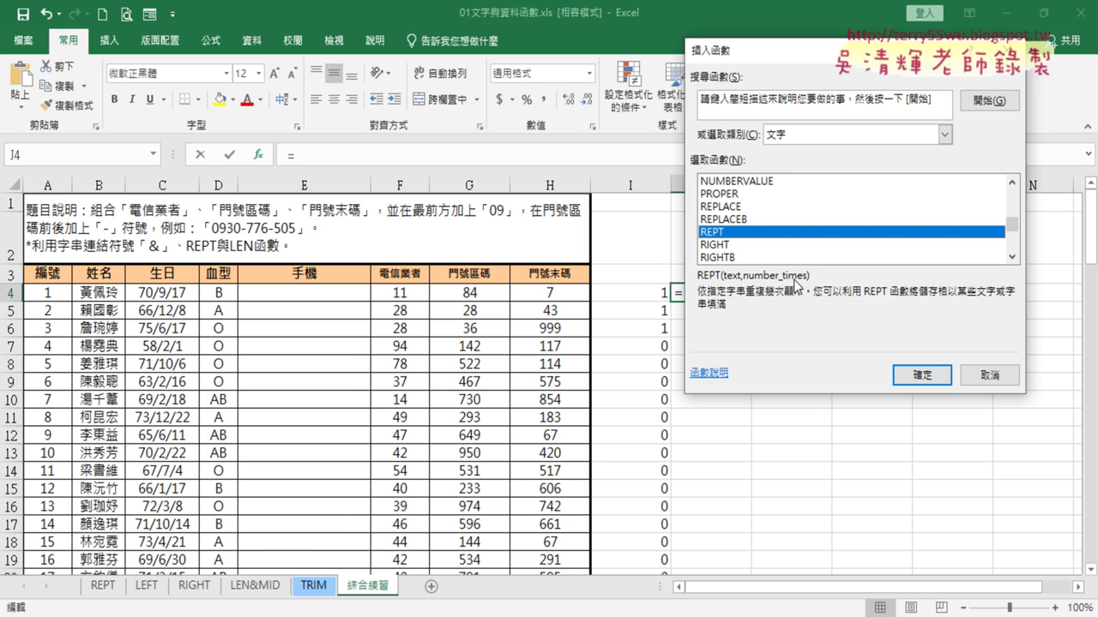
pyautogui.click(924, 377)
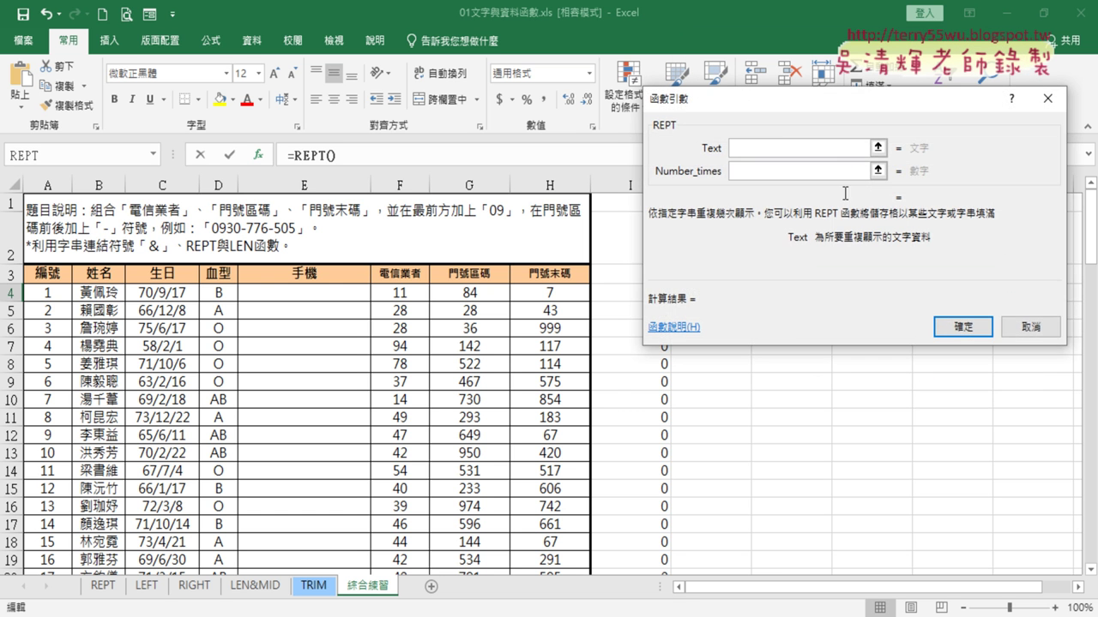
# Step: Enter "0" (quoted text) as REPT's Text argument
pyautogui.moveTo(787, 105); pyautogui.dragTo(892, 119)
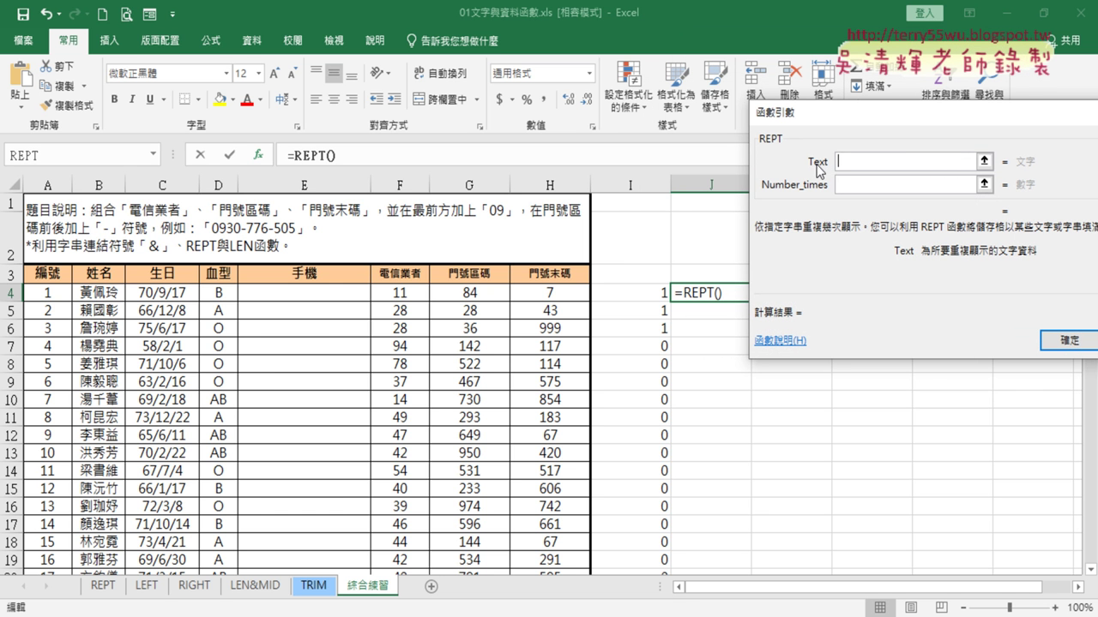
pyautogui.write('0')
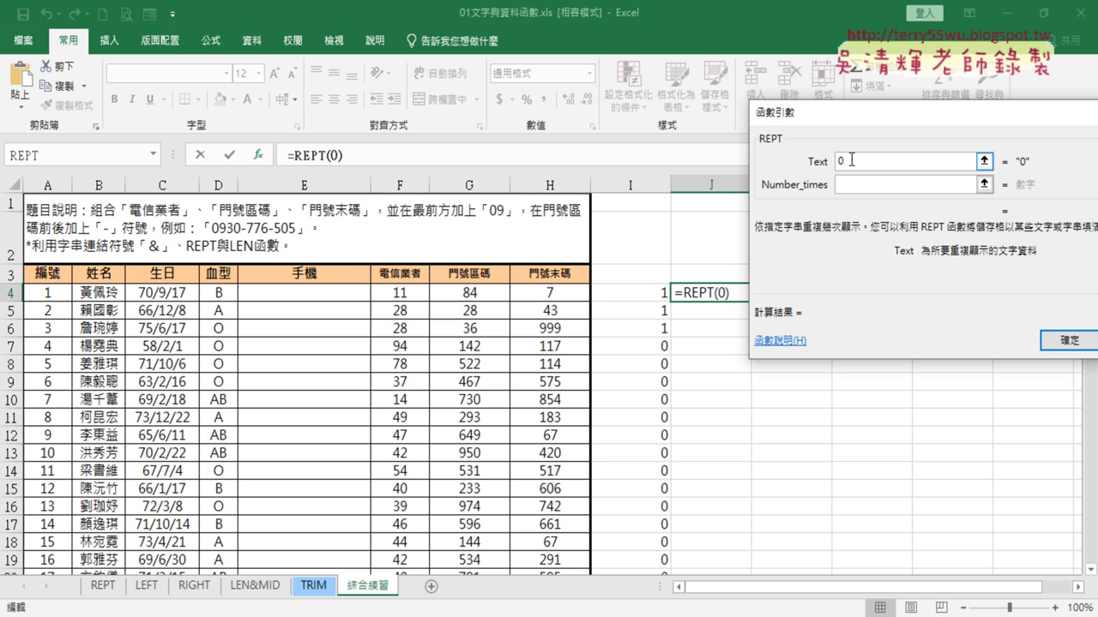
pyautogui.press('Home')
pyautogui.write('"')
pyautogui.click(852, 161)
pyautogui.write('"')
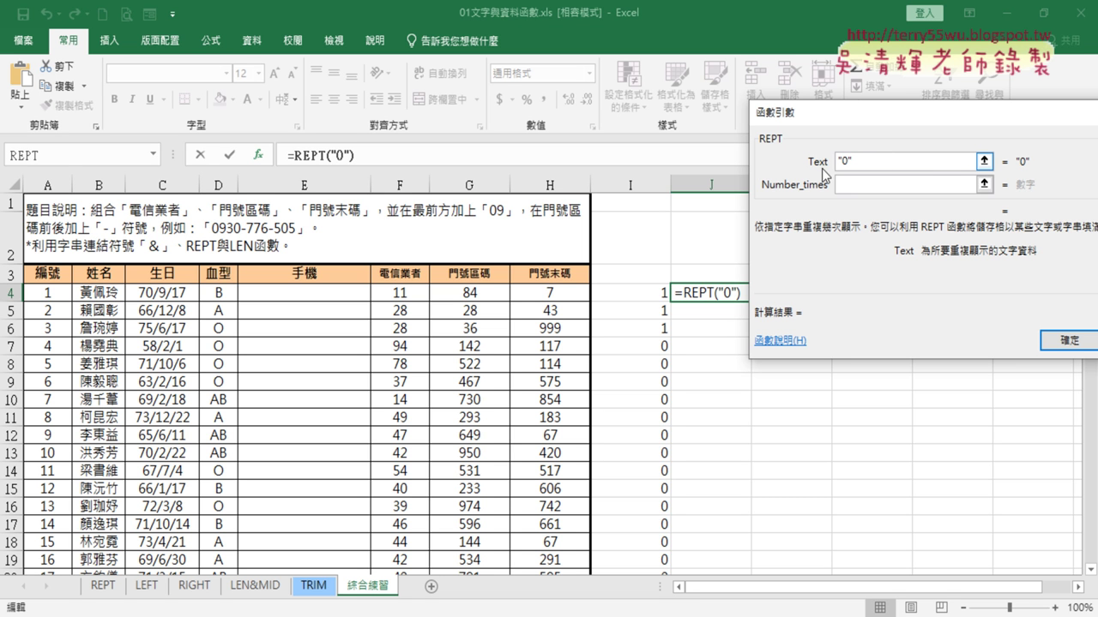
pyautogui.click(818, 163)
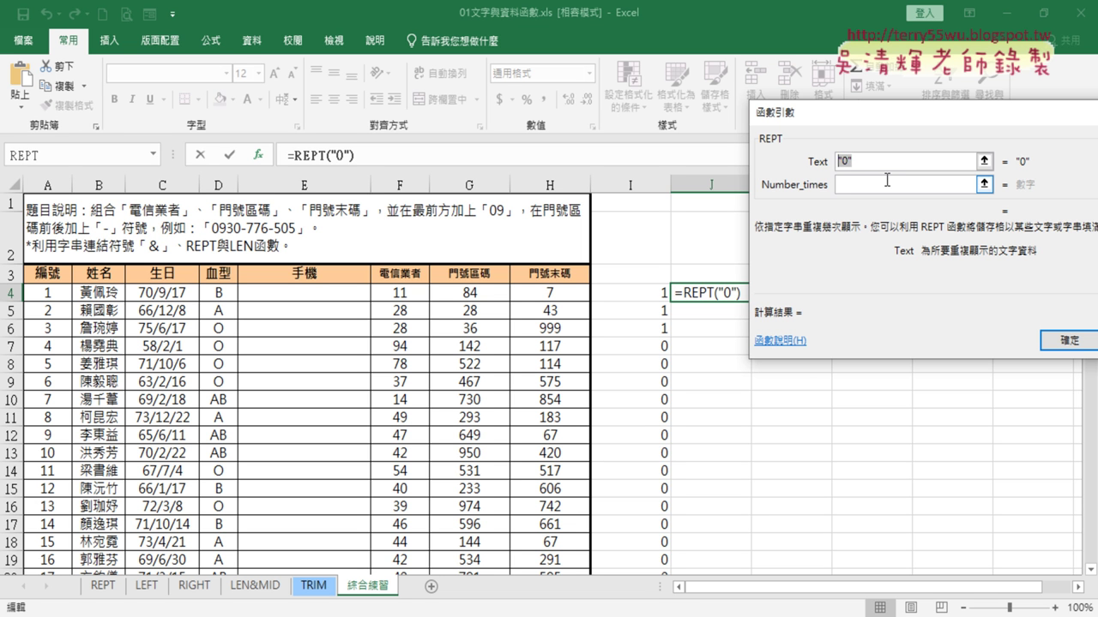
pyautogui.write('0')
pyautogui.click(887, 185)
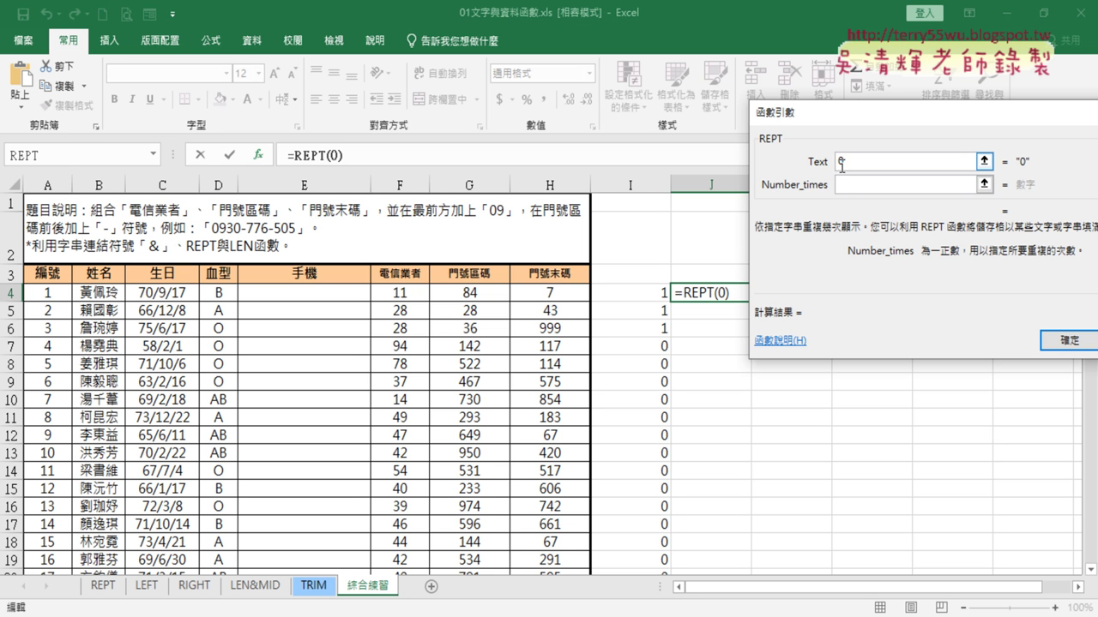
pyautogui.click(840, 163)
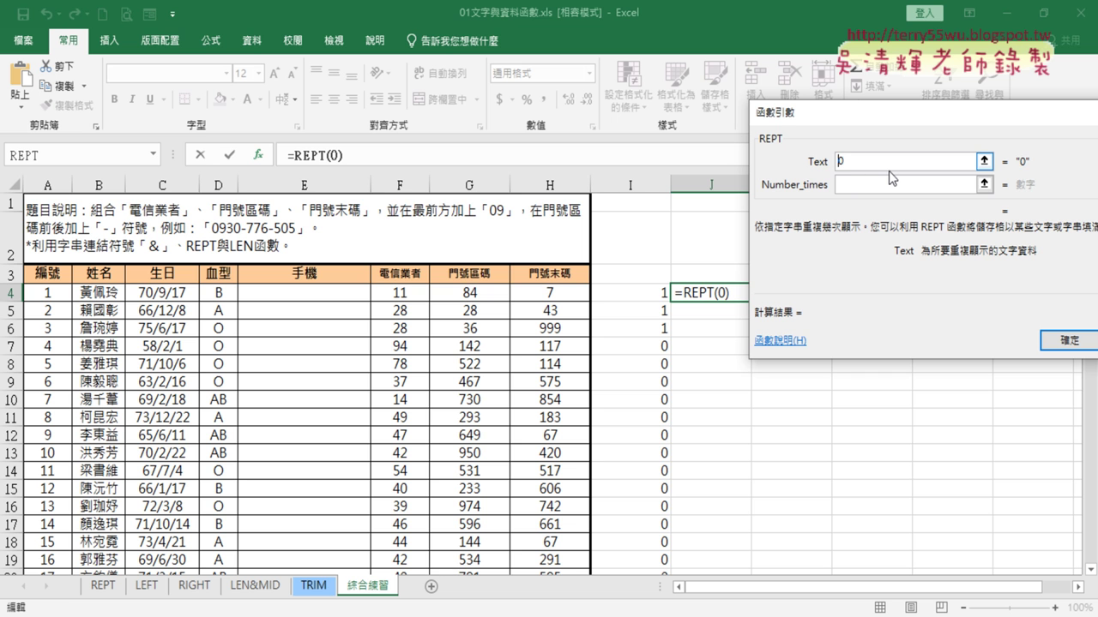
pyautogui.write('"0')
pyautogui.write('"')
# Step: Set the repeat count to I4 and confirm =REPT("0",I4) in J4
pyautogui.click(883, 182)
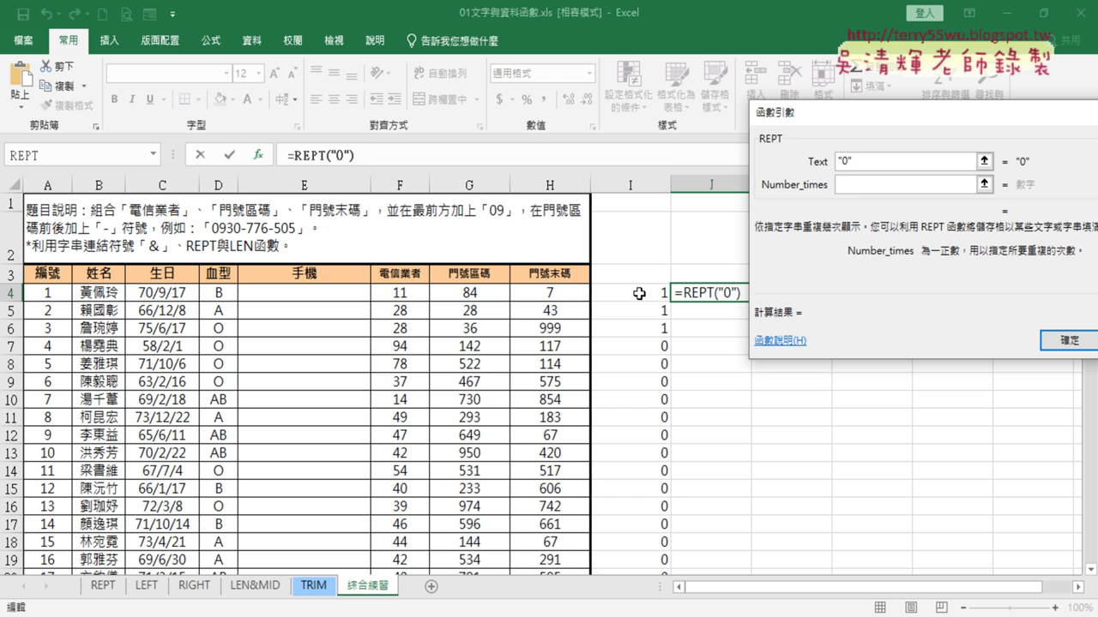
pyautogui.click(639, 293)
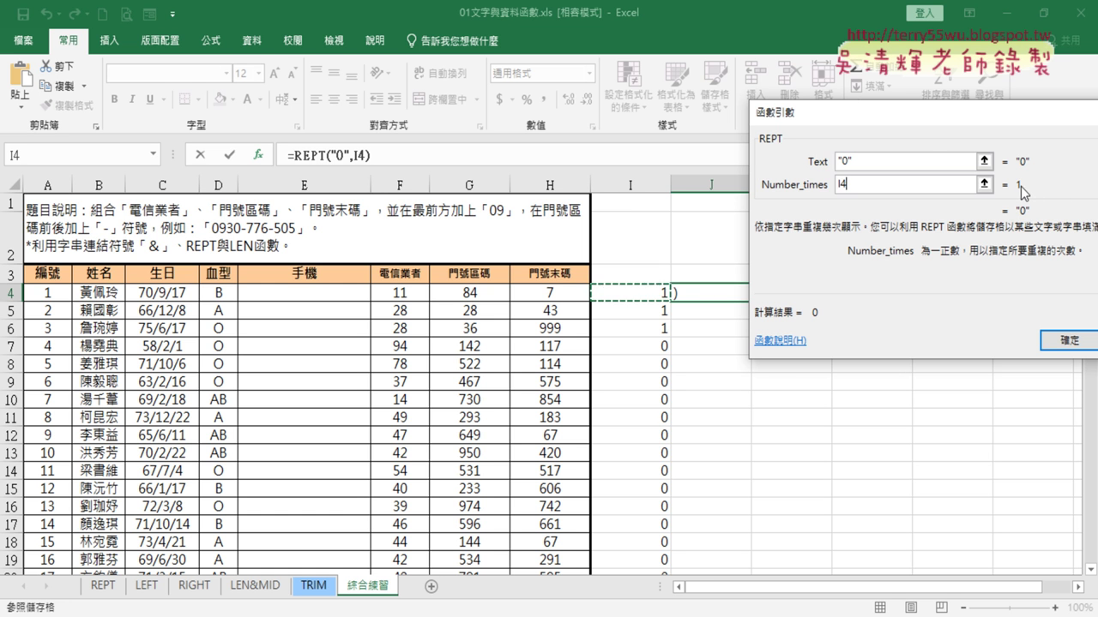
pyautogui.click(1072, 340)
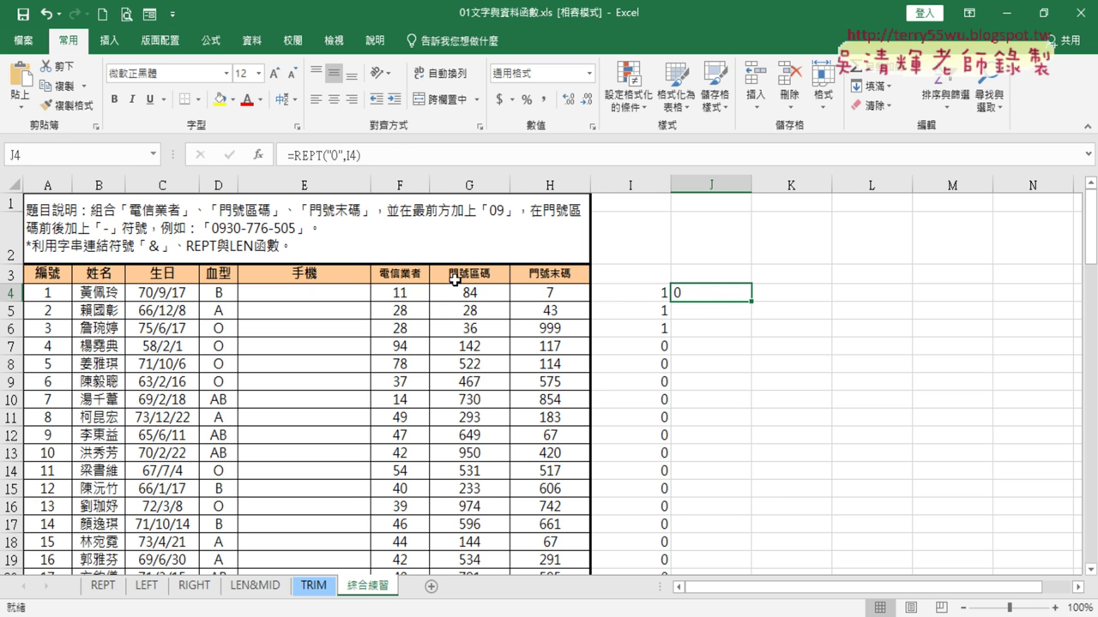
# Step: Append &G4 to J4's formula so it displays the padded area code 084
pyautogui.click(468, 160)
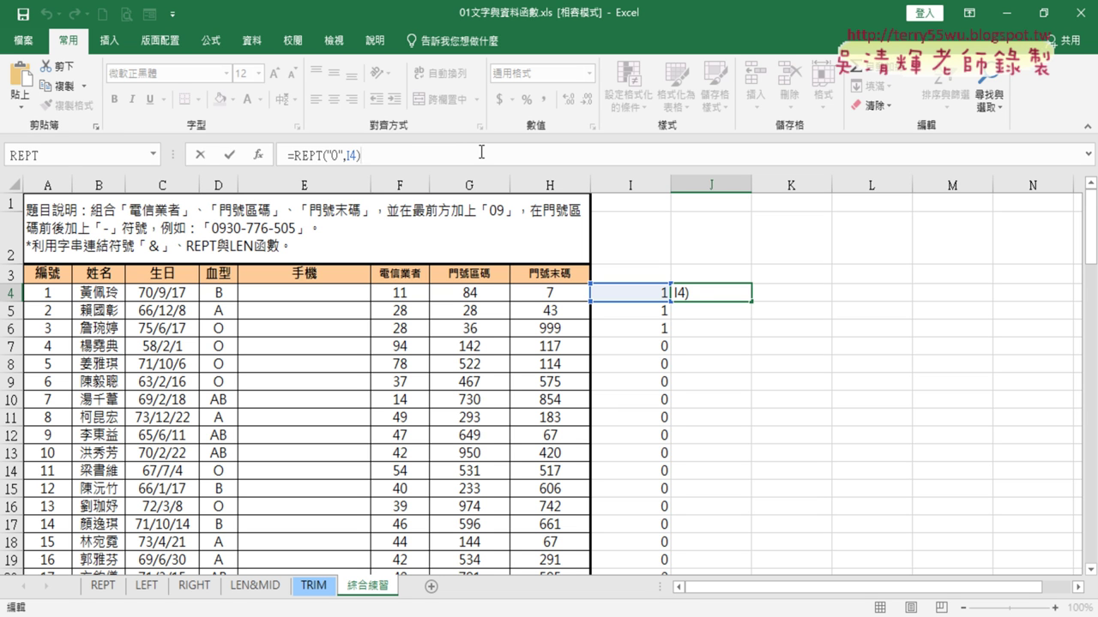
pyautogui.write('&')
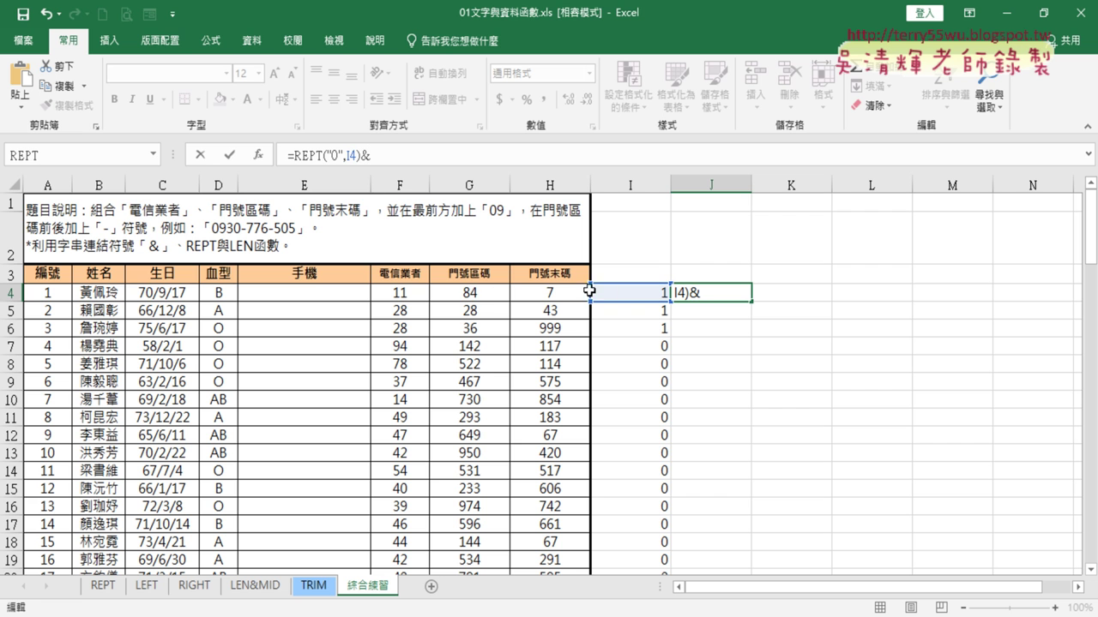
pyautogui.click(471, 294)
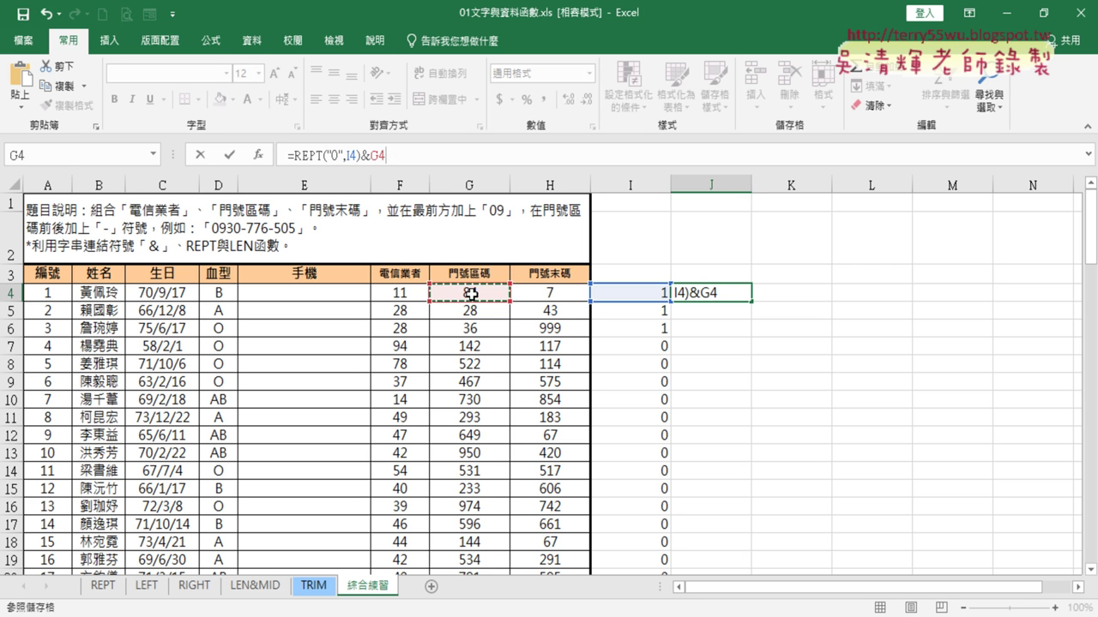
pyautogui.click(367, 156)
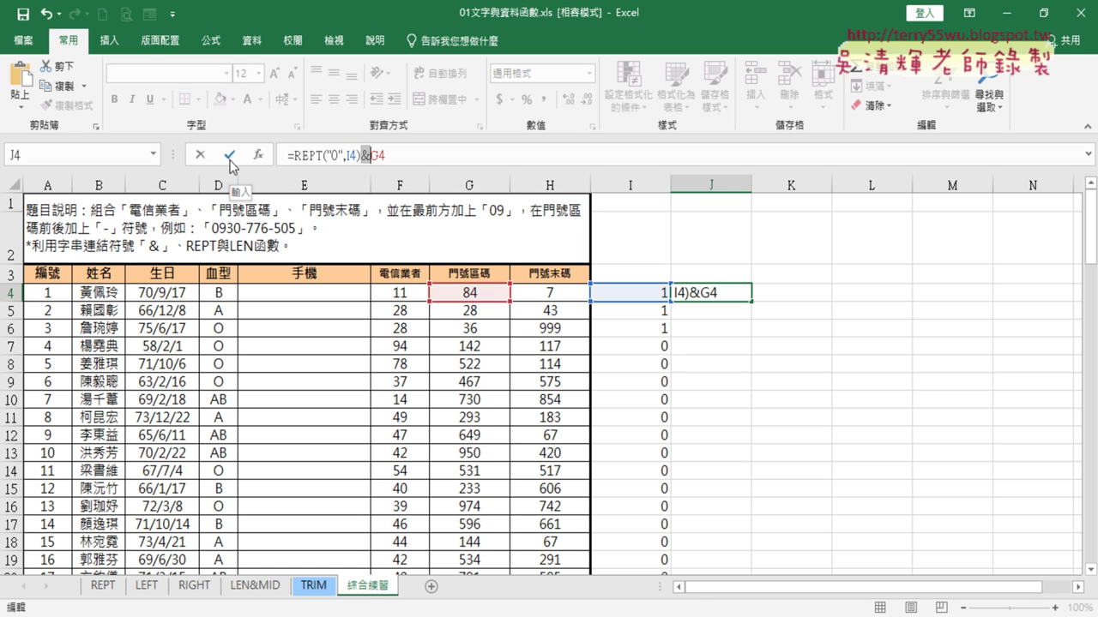
pyautogui.click(230, 160)
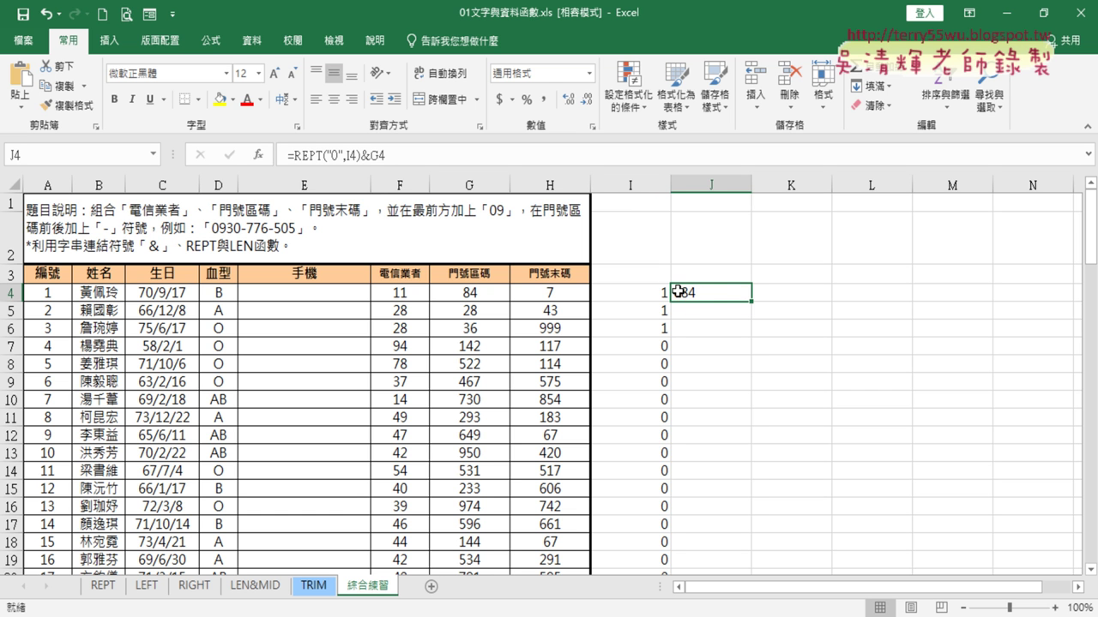
# Step: Fill J4's formula down to row 103, check codes like 028 and 036, then reselect J4
pyautogui.doubleClick(751, 303)
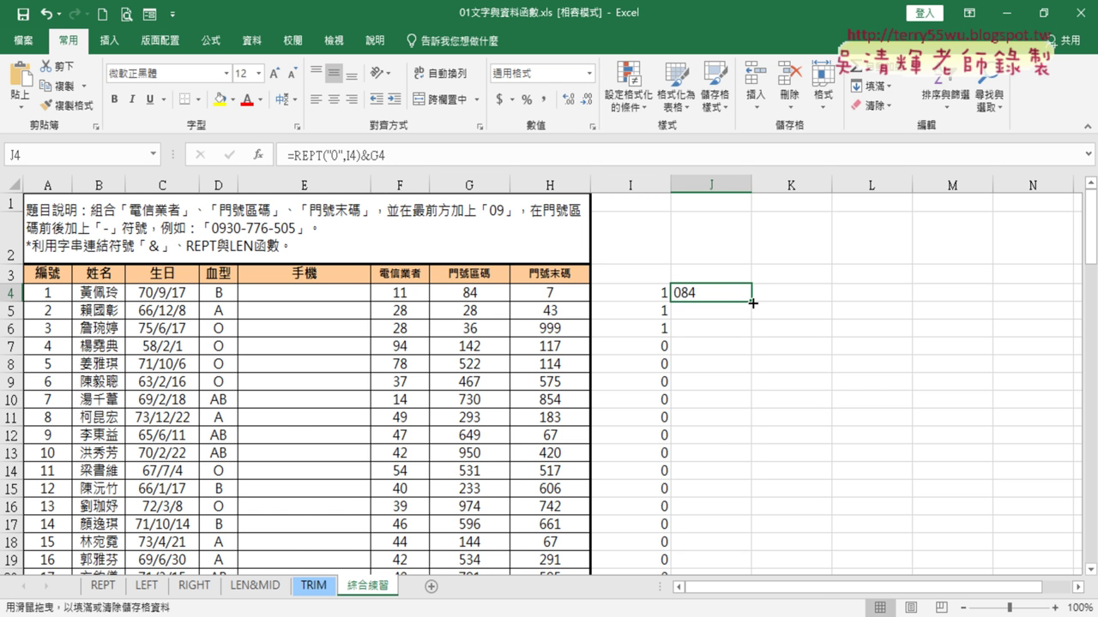
pyautogui.scroll(-3, 728, 352)
pyautogui.scroll(-8, 728, 351)
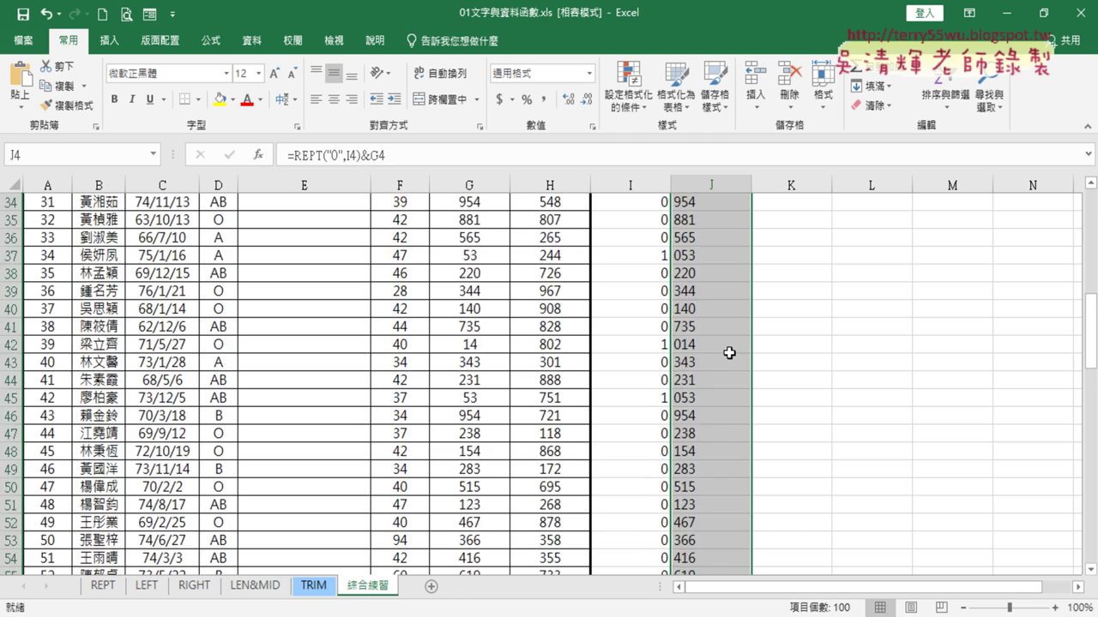
pyautogui.scroll(-5, 728, 351)
pyautogui.scroll(-7, 729, 352)
pyautogui.scroll(-8, 729, 351)
pyautogui.scroll(-2, 730, 350)
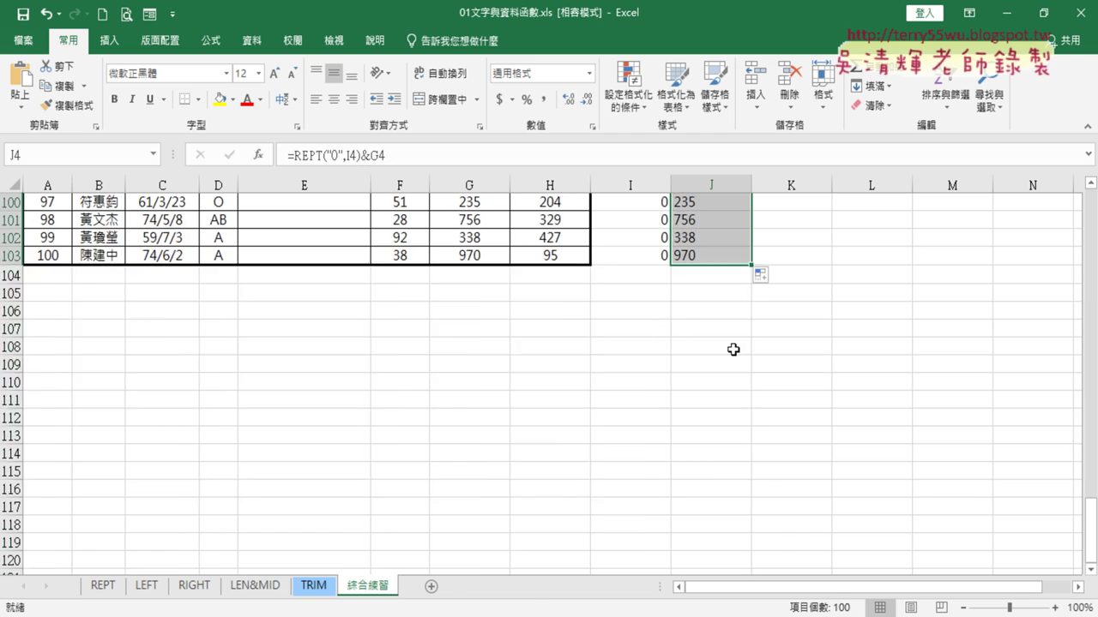
pyautogui.scroll(9, 729, 350)
pyautogui.scroll(6, 731, 350)
pyautogui.scroll(7, 733, 350)
pyautogui.scroll(5, 732, 348)
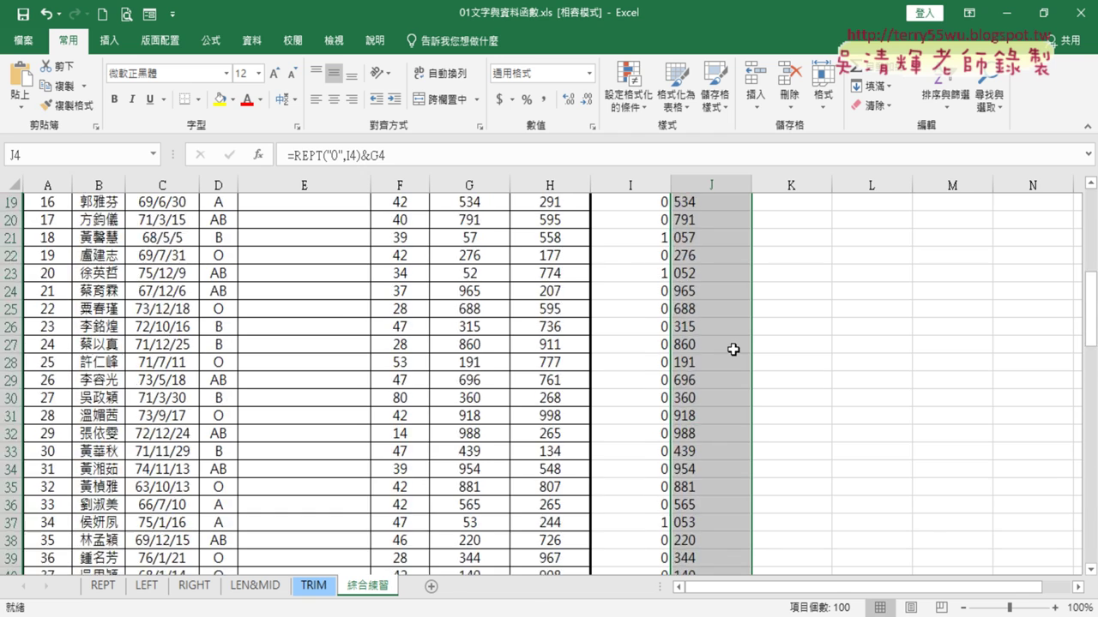
pyautogui.scroll(7, 732, 348)
pyautogui.click(719, 296)
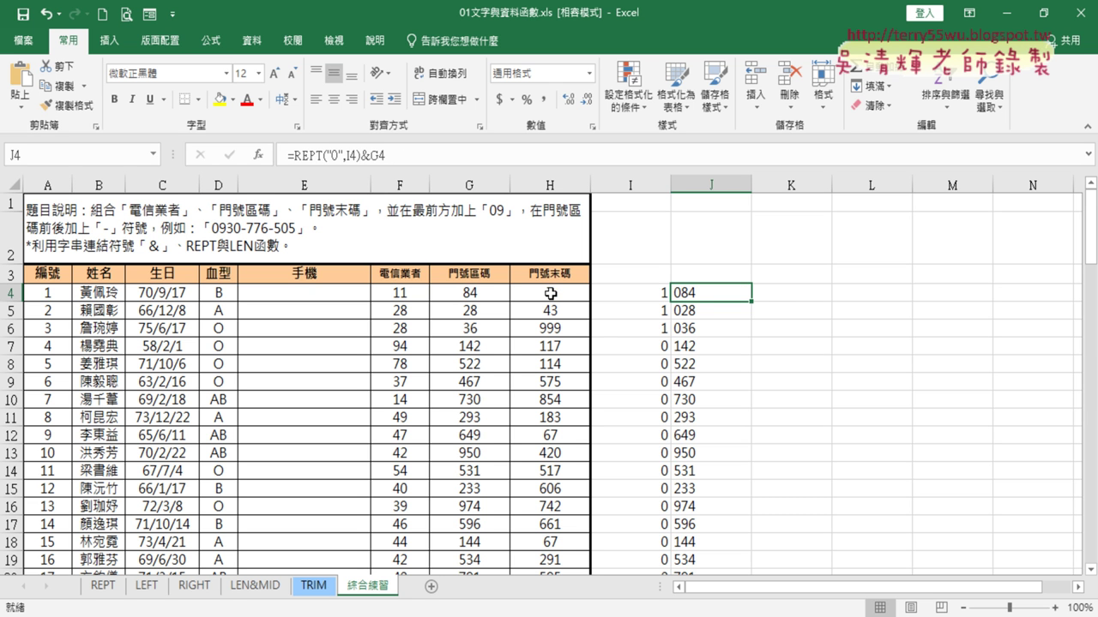
pyautogui.click(797, 295)
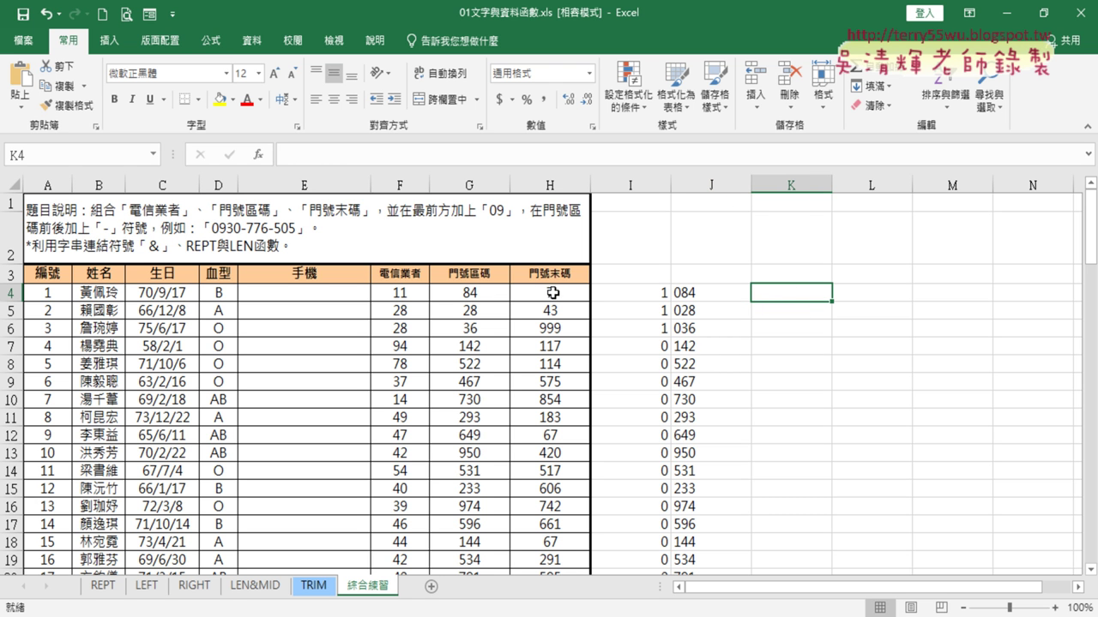
pyautogui.click(715, 297)
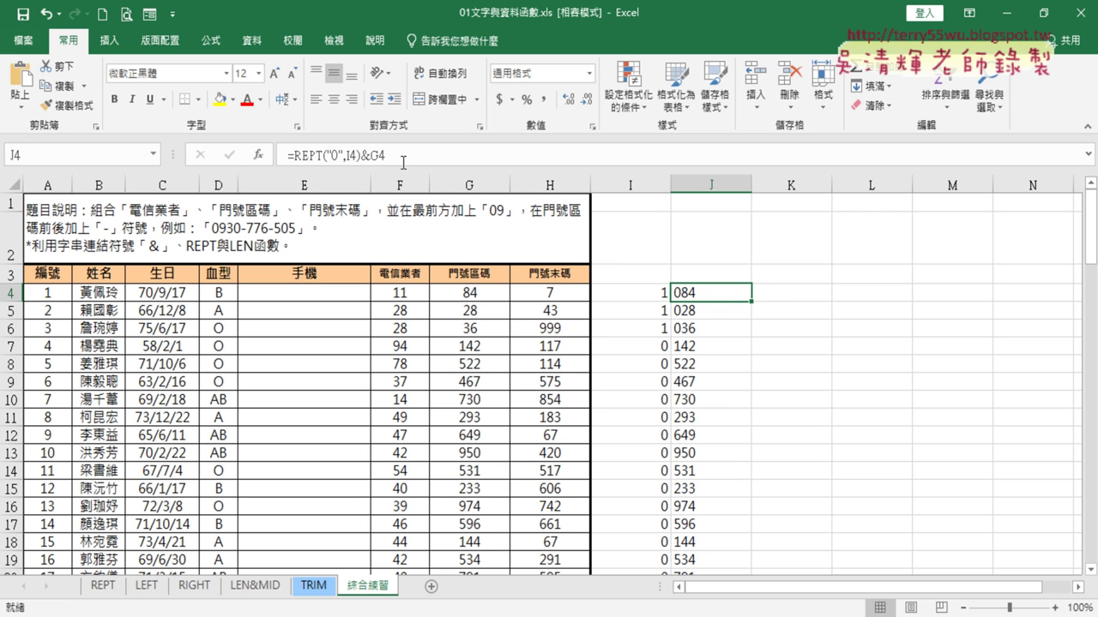
pyautogui.moveTo(400, 161); pyautogui.dragTo(288, 157)
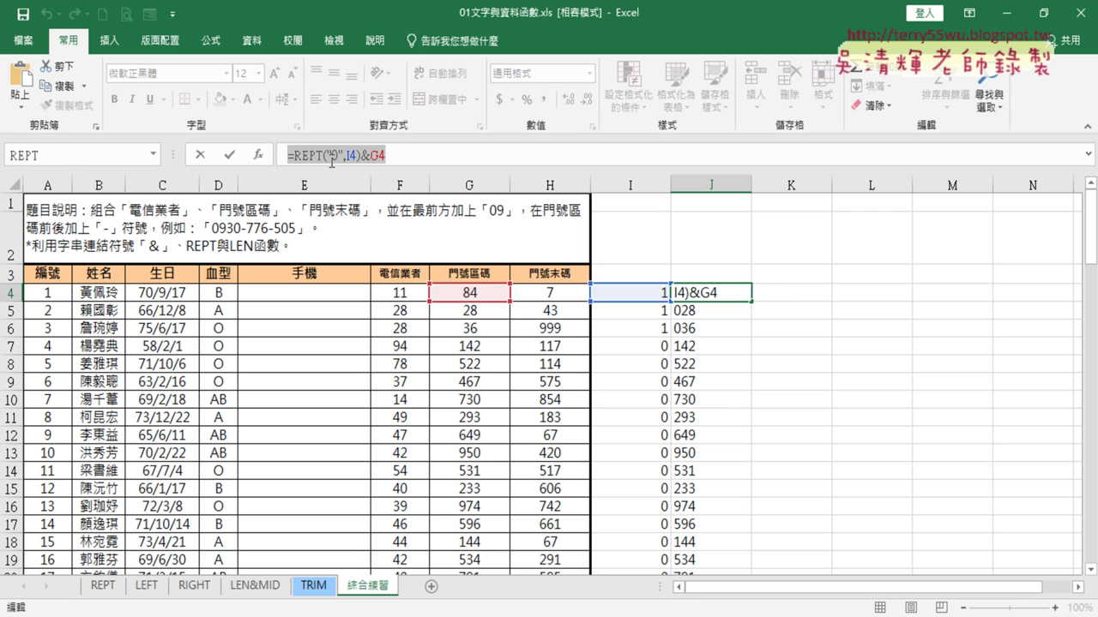
pyautogui.rightClick(336, 162)
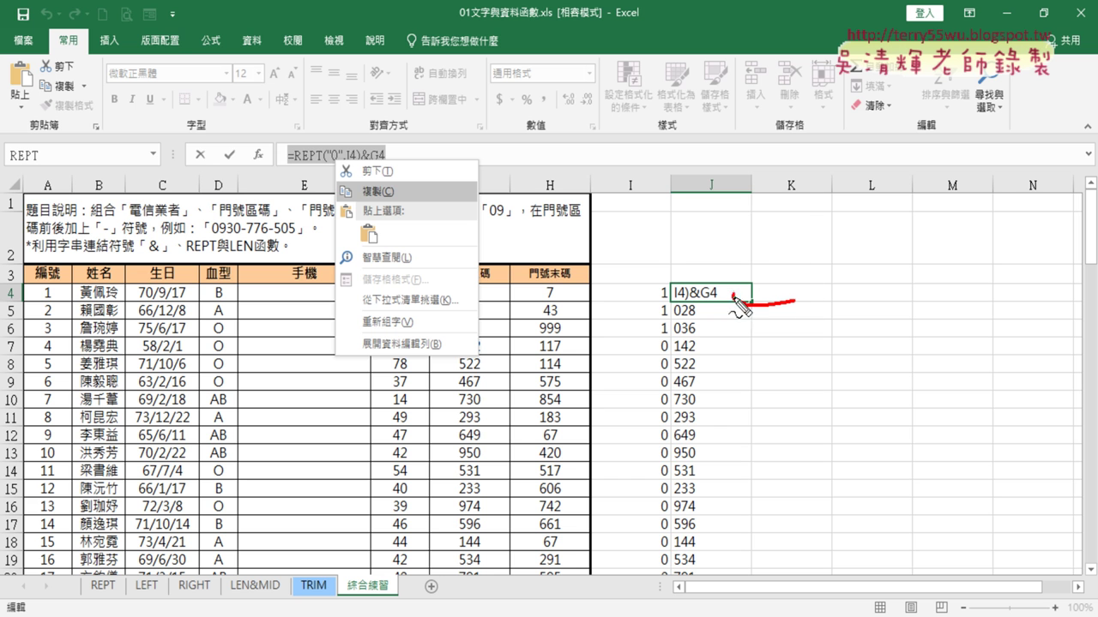
pyautogui.moveTo(802, 310); pyautogui.dragTo(798, 302)
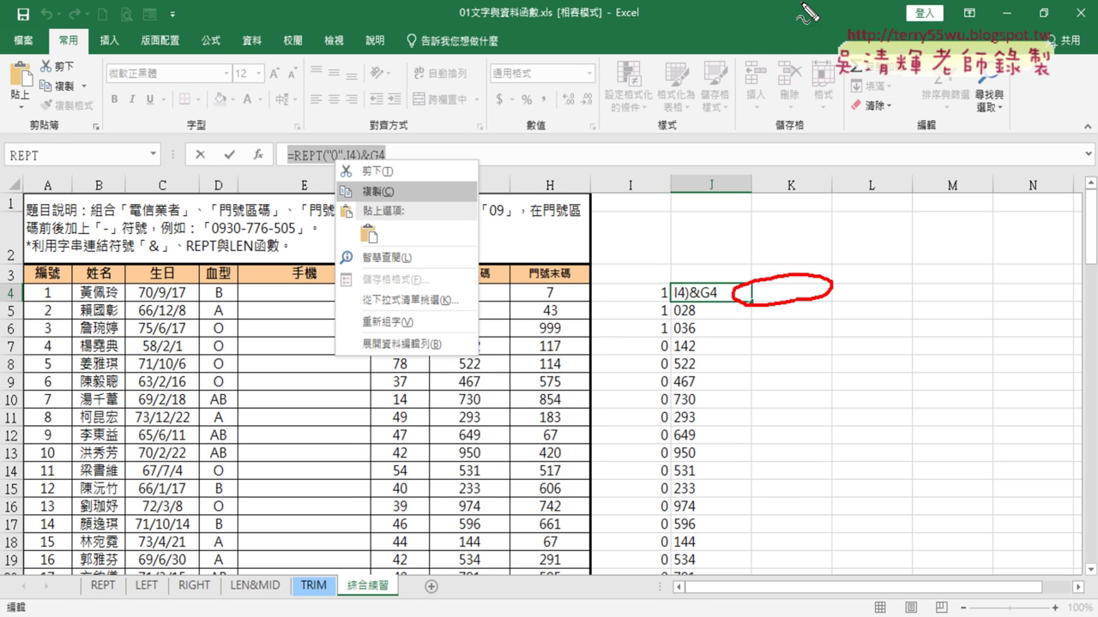
pyautogui.moveTo(662, 287); pyautogui.dragTo(655, 300)
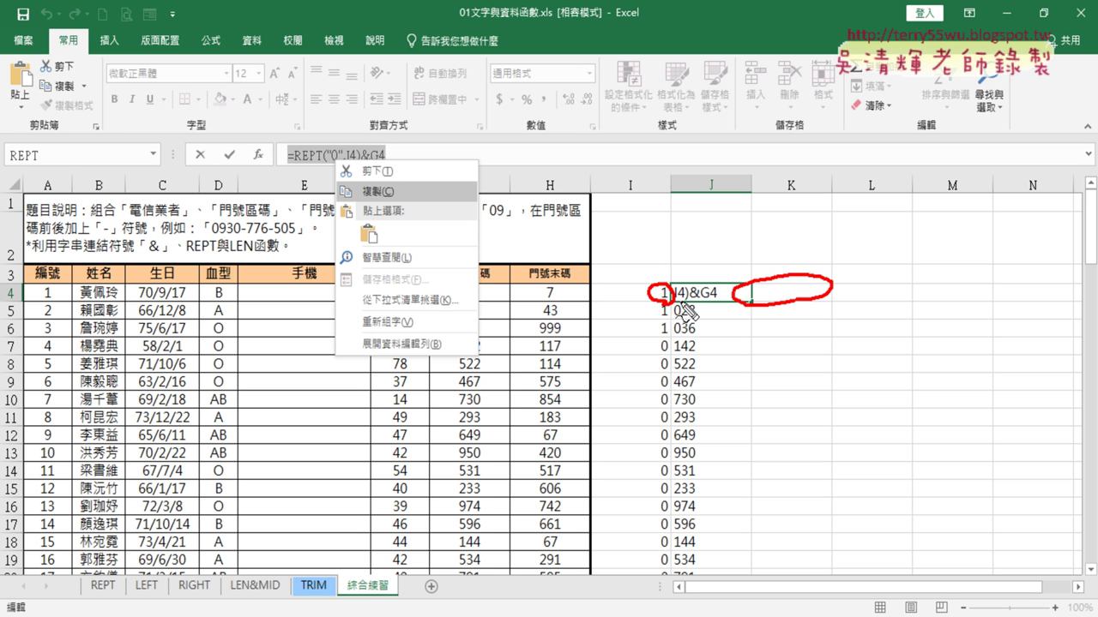
pyautogui.moveTo(677, 300); pyautogui.dragTo(717, 300)
pyautogui.moveTo(347, 166); pyautogui.dragTo(357, 163)
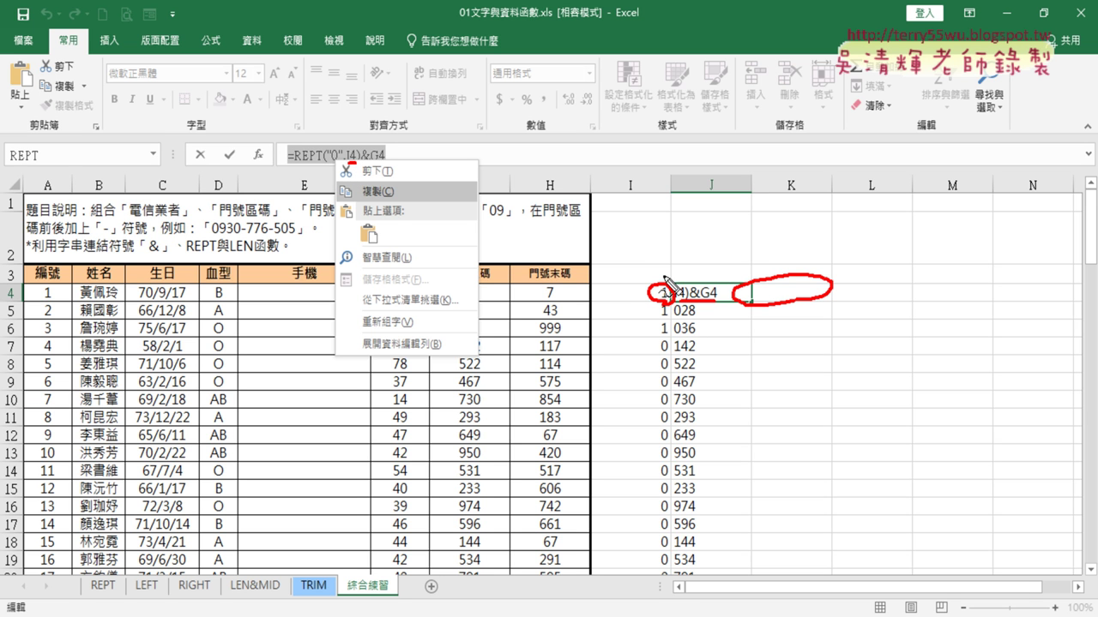
pyautogui.moveTo(662, 283)
pyautogui.mouseDown()
pyautogui.moveTo(695, 259)
pyautogui.moveTo(694, 291)
pyautogui.moveTo(705, 275)
pyautogui.mouseUp()
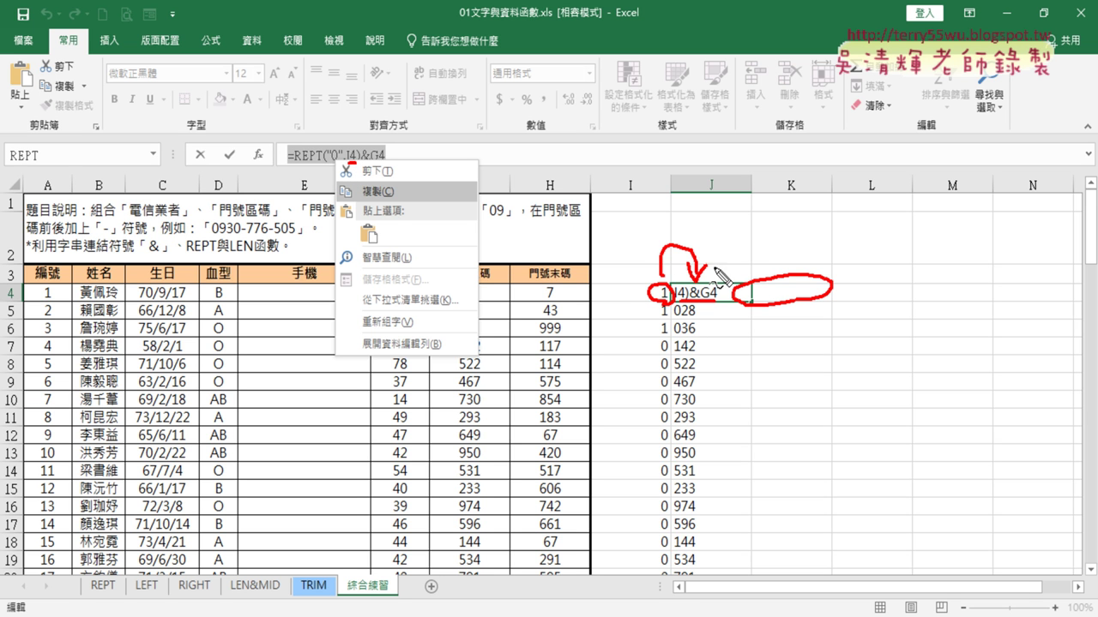
pyautogui.press('Escape')
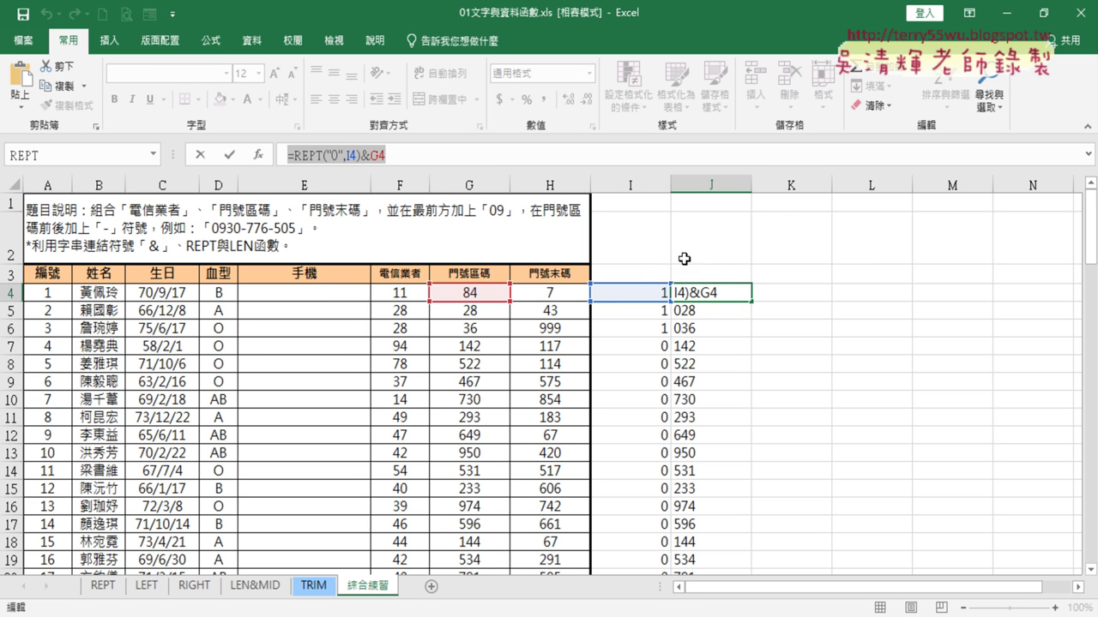
pyautogui.click(229, 154)
pyautogui.click(639, 295)
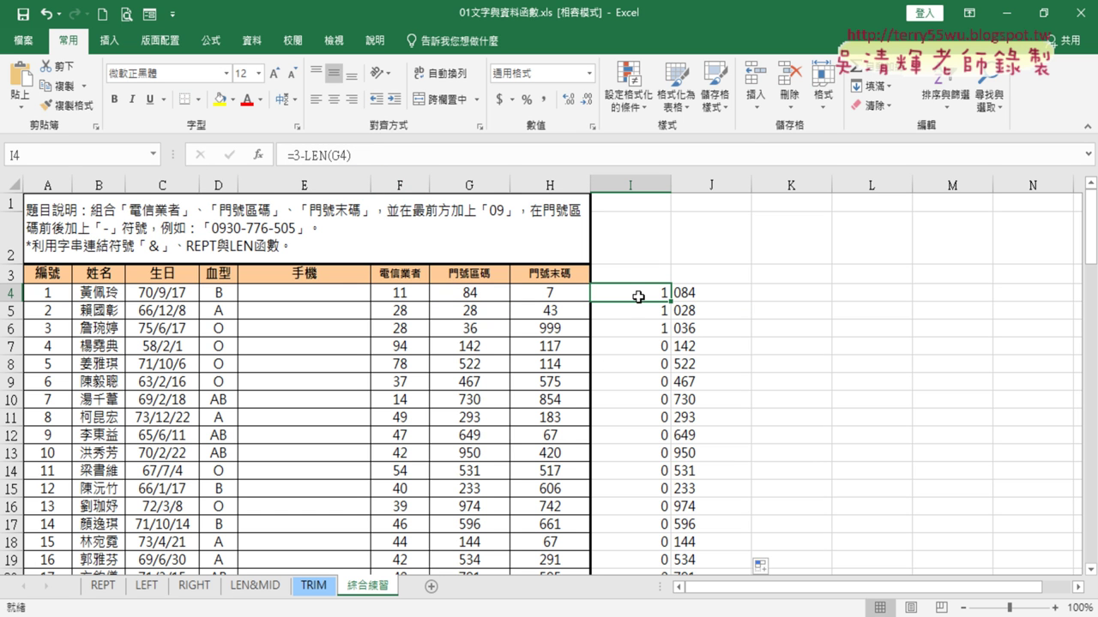
pyautogui.moveTo(294, 155); pyautogui.dragTo(350, 156)
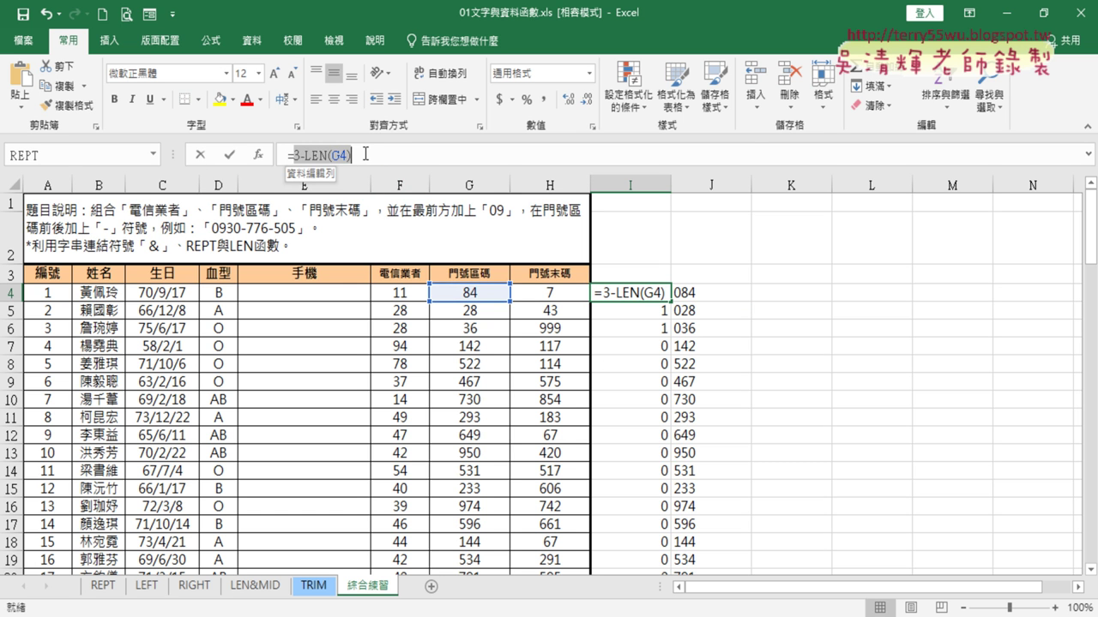
pyautogui.click(200, 154)
pyautogui.click(715, 292)
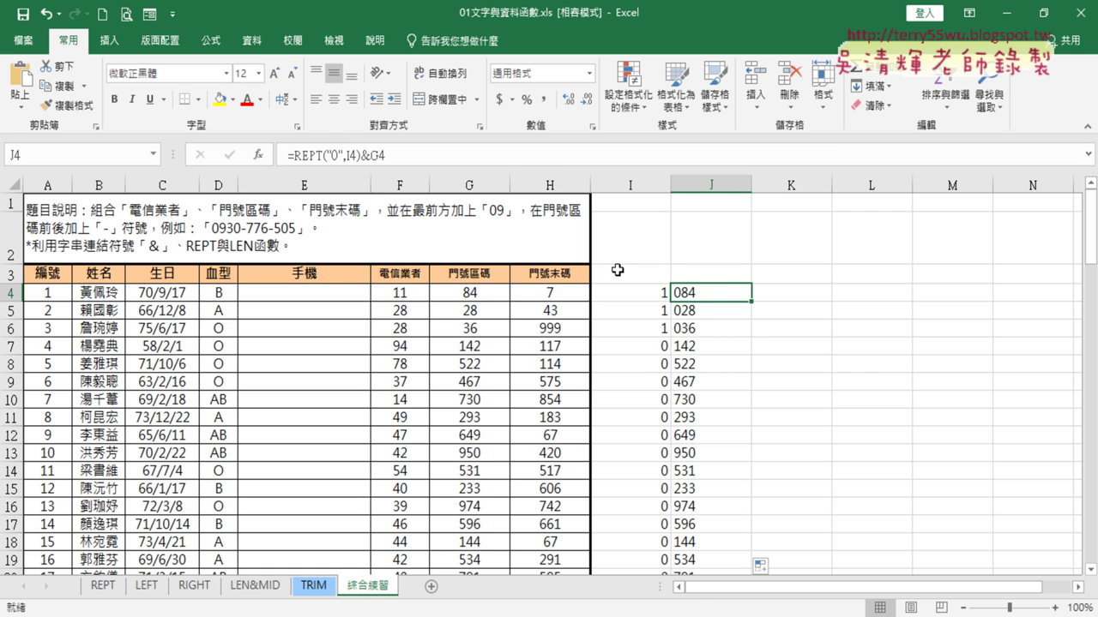
pyautogui.click(350, 154)
pyautogui.moveTo(350, 154); pyautogui.dragTo(362, 155)
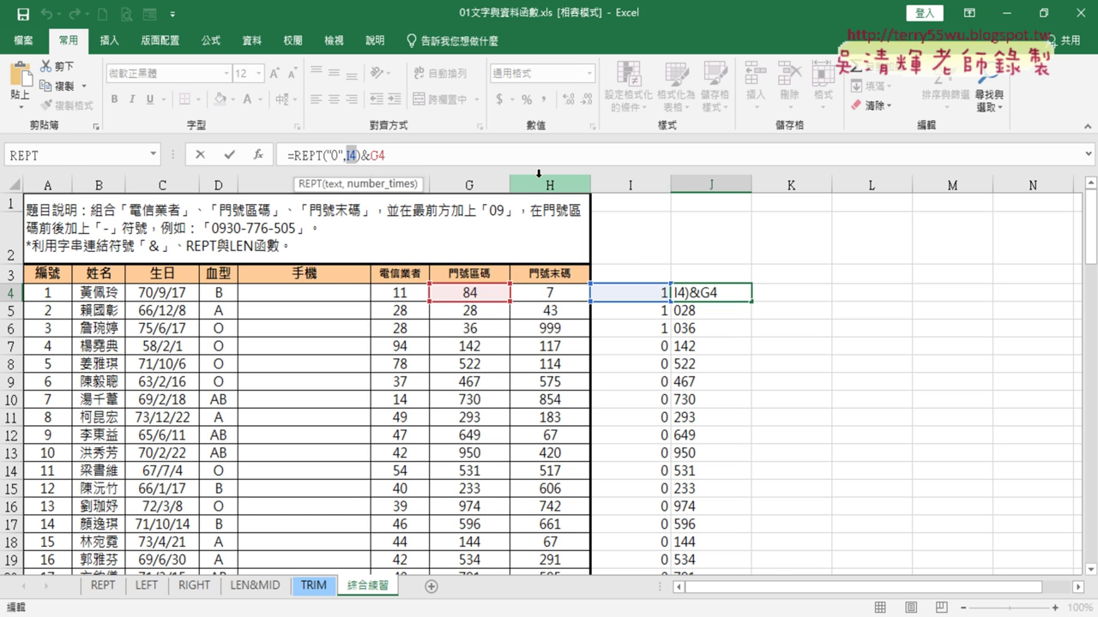
pyautogui.click(229, 154)
pyautogui.click(647, 184)
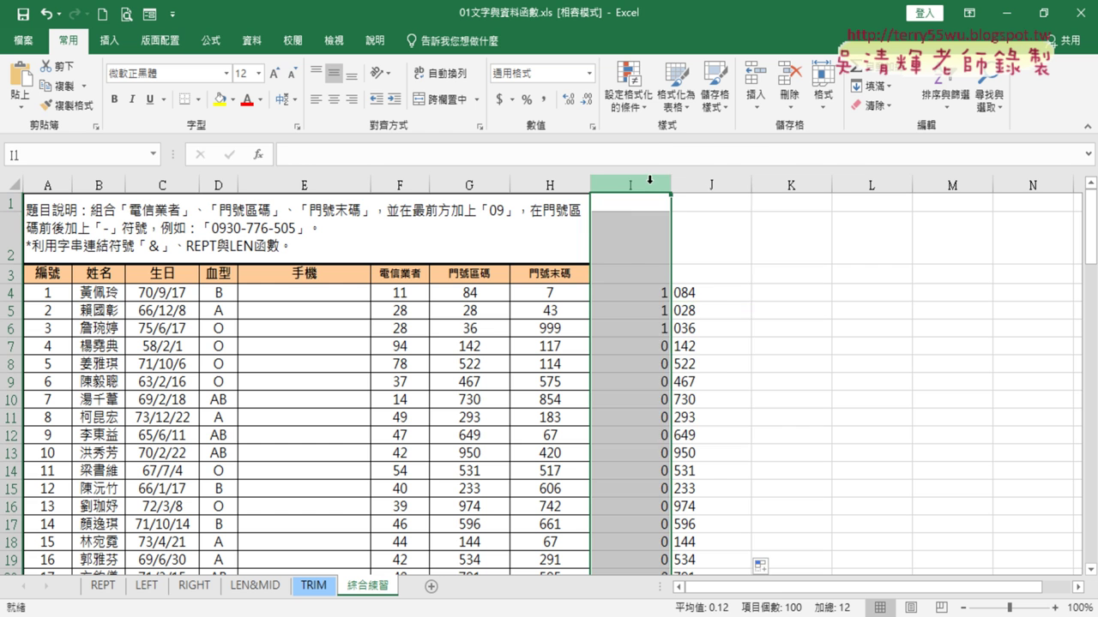
pyautogui.rightClick(645, 186)
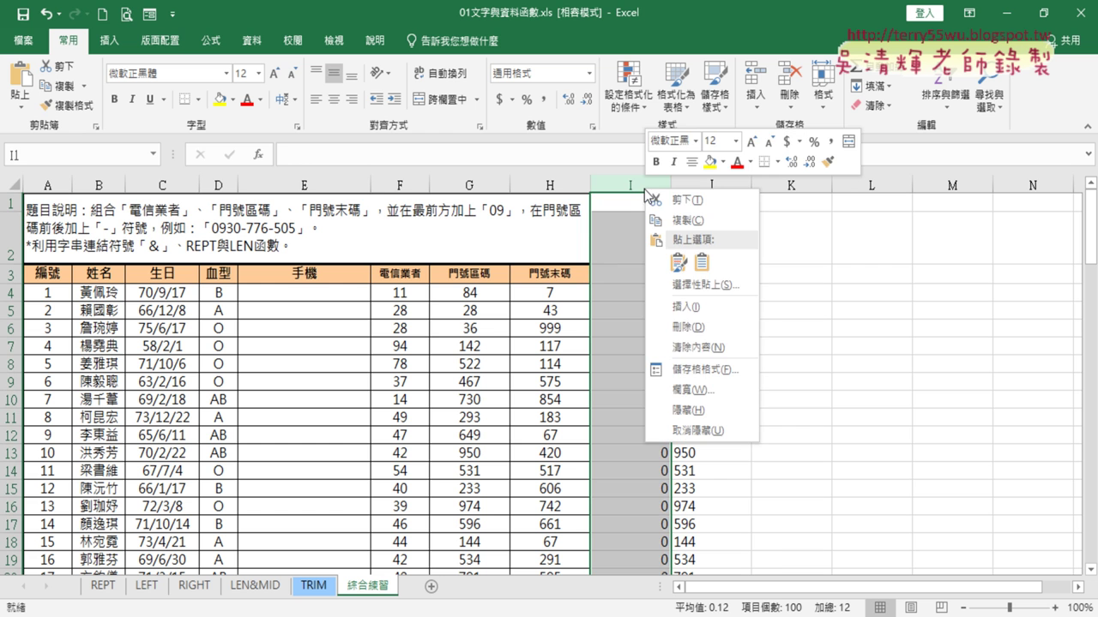
pyautogui.click(696, 410)
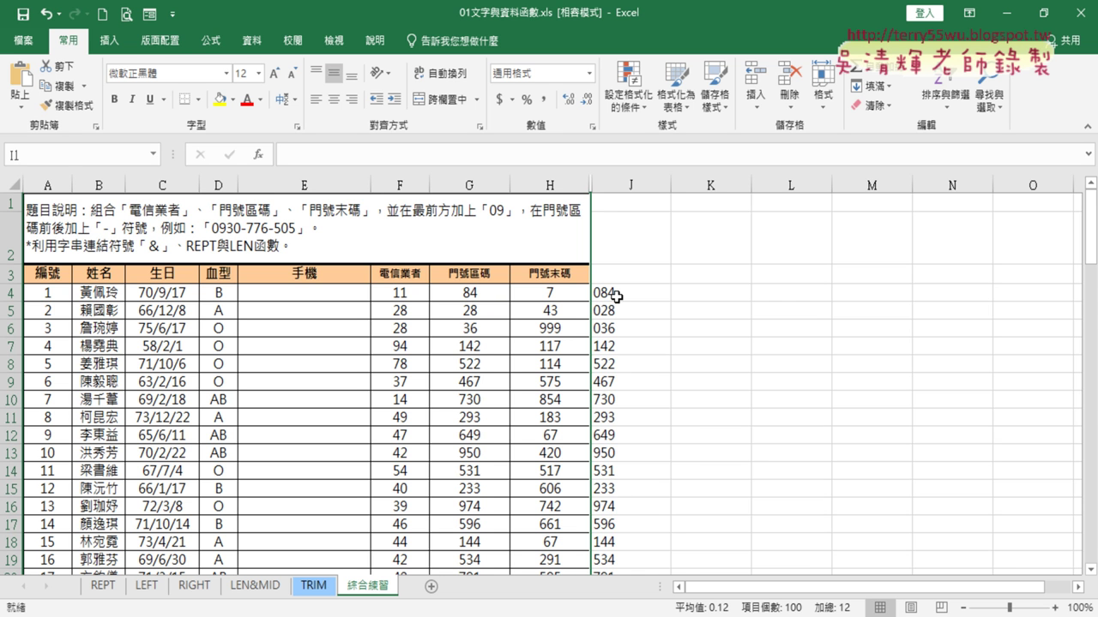
pyautogui.hotkey('ctrl', 'z')
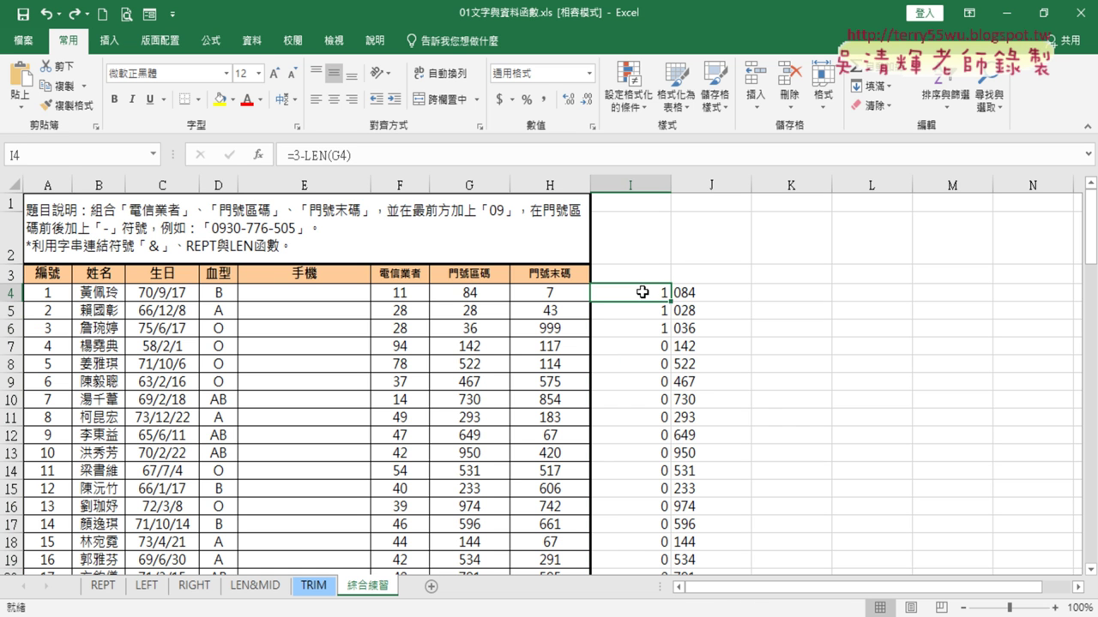
# Step: Copy the 3-LEN(G4) expression from I4's formula without changing I4
pyautogui.click(644, 292)
pyautogui.moveTo(351, 155); pyautogui.dragTo(292, 155)
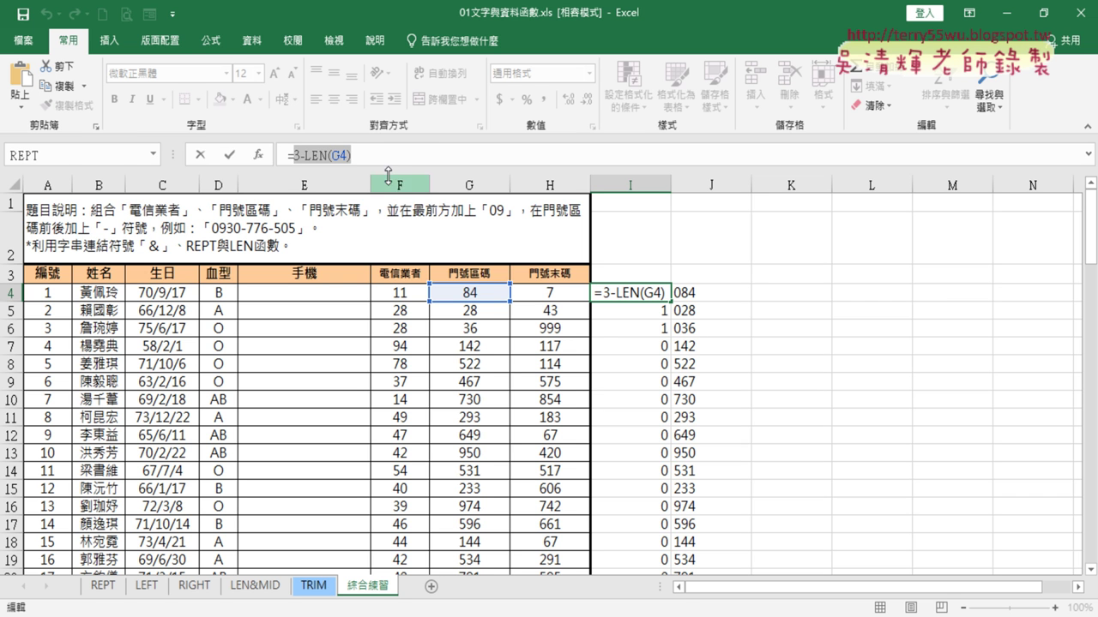
pyautogui.rightClick(319, 155)
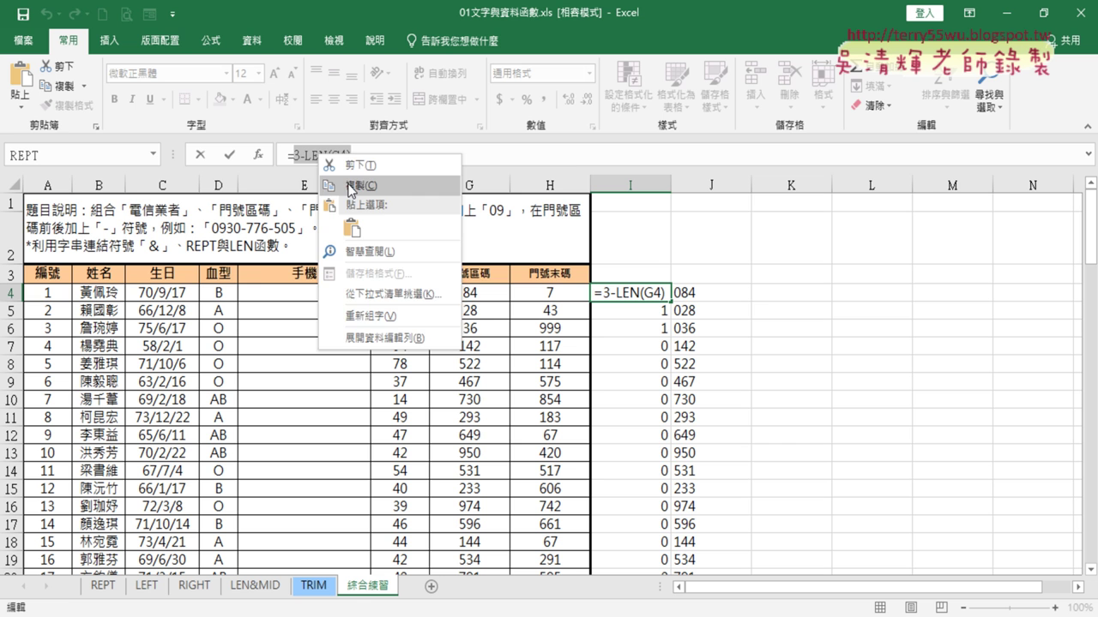
pyautogui.click(348, 186)
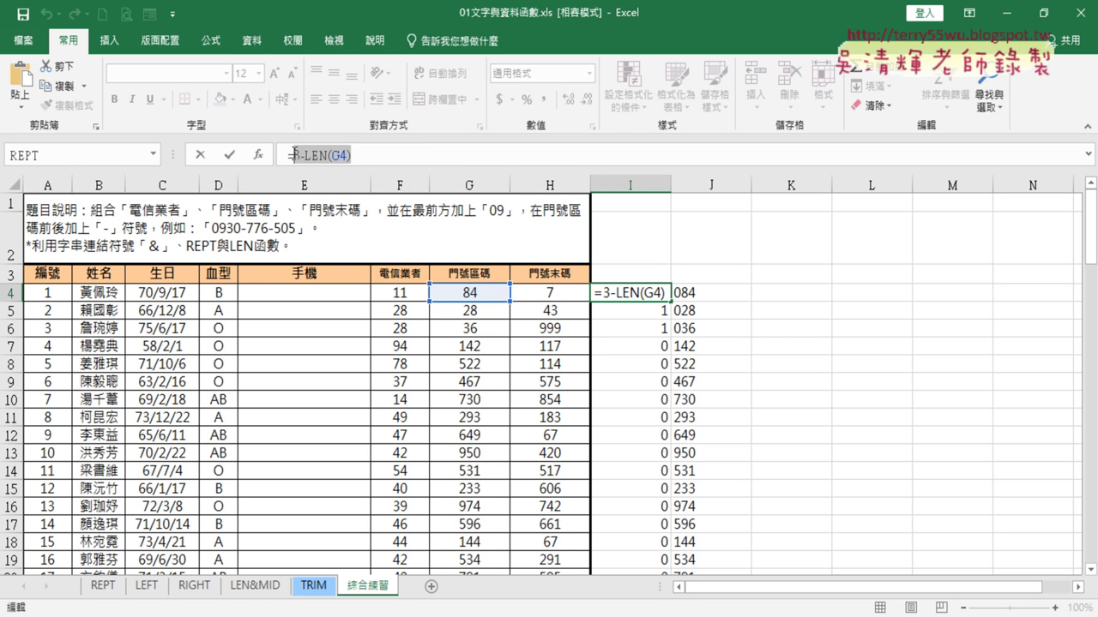
pyautogui.click(199, 156)
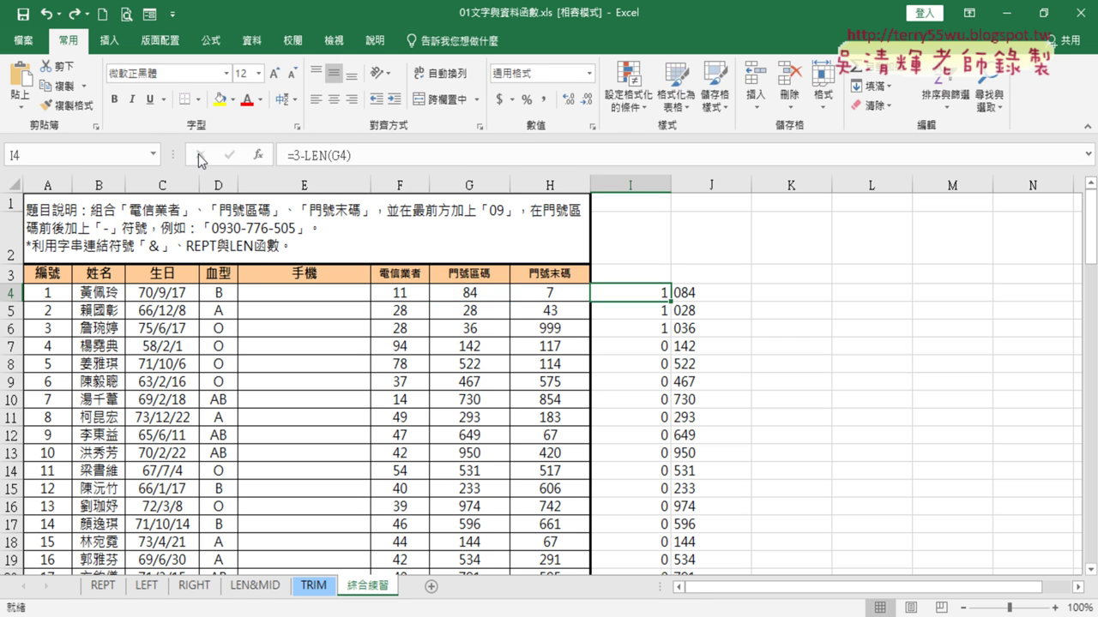
# Step: Replace I4 in J4's formula with 3-LEN(G4), making =REPT("0",3-LEN(G4))&G4
pyautogui.click(705, 294)
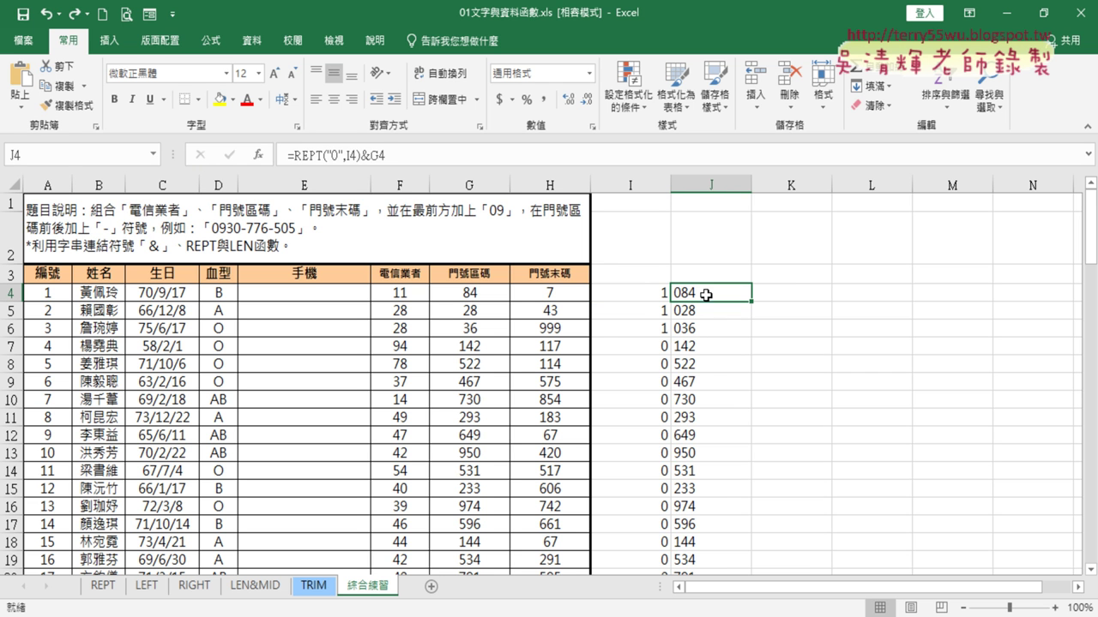
pyautogui.click(350, 157)
pyautogui.doubleClick(352, 156)
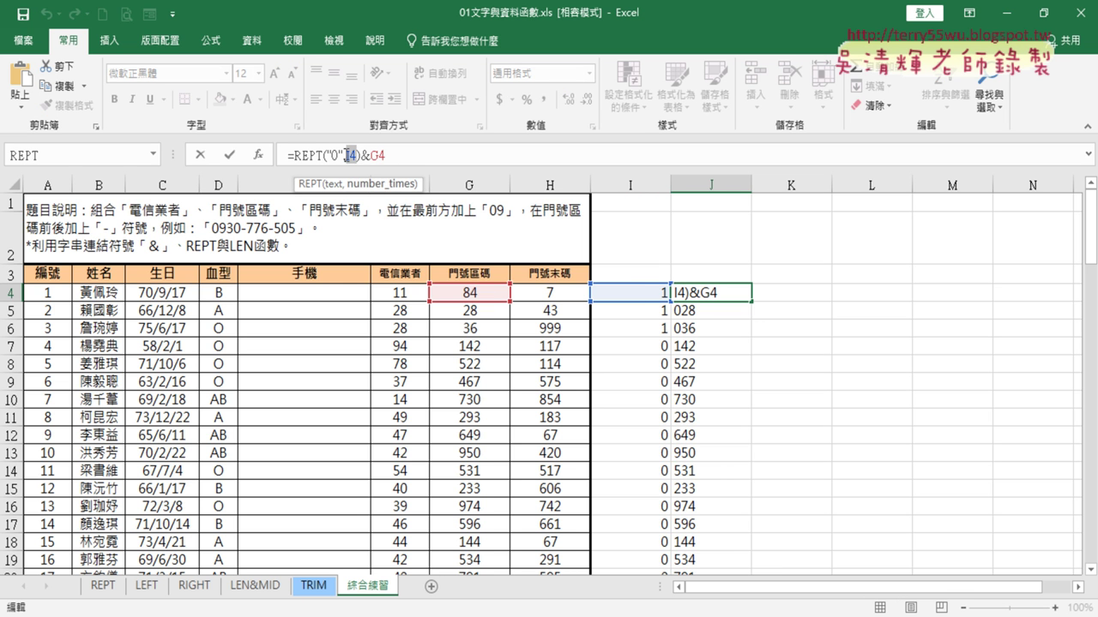
pyautogui.rightClick(353, 155)
pyautogui.click(387, 228)
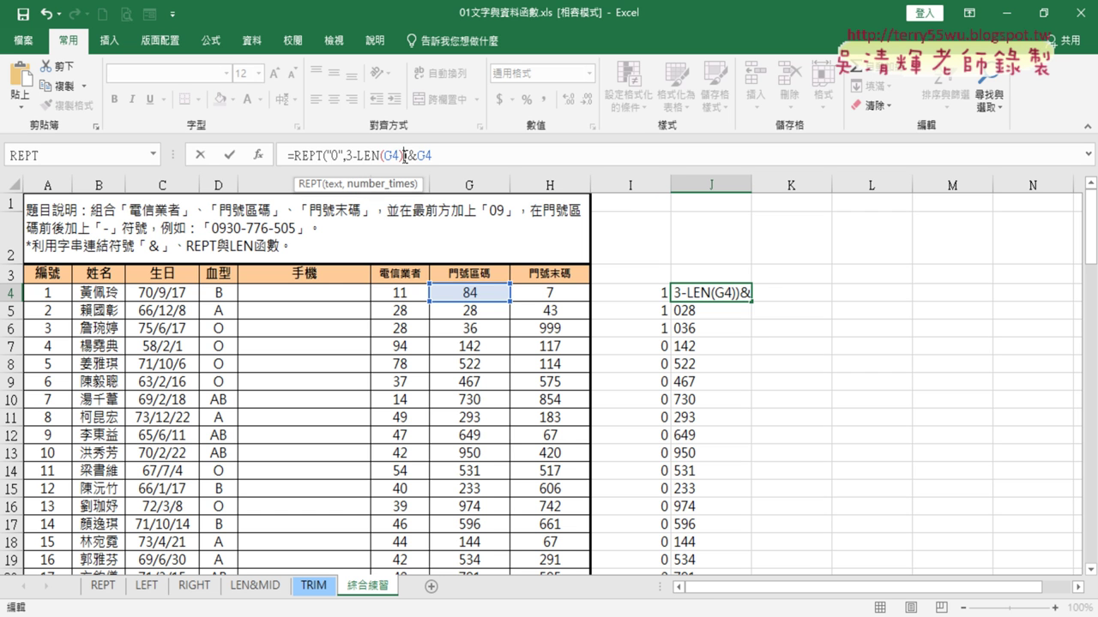
pyautogui.click(228, 155)
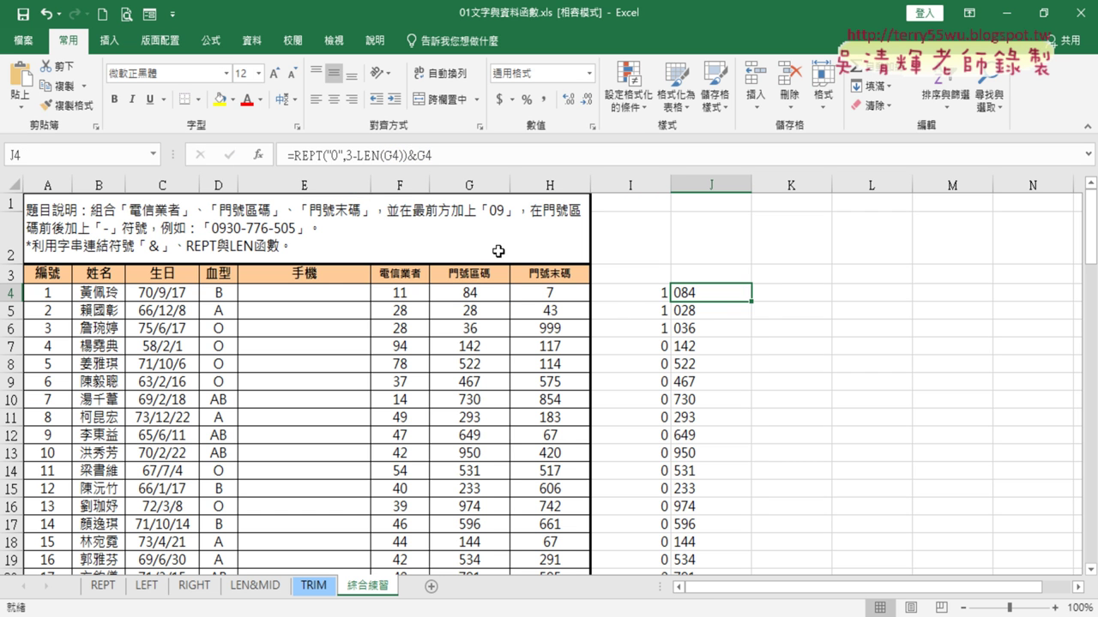
# Step: Fill the nested formula down column J and delete the helper column I
pyautogui.doubleClick(751, 302)
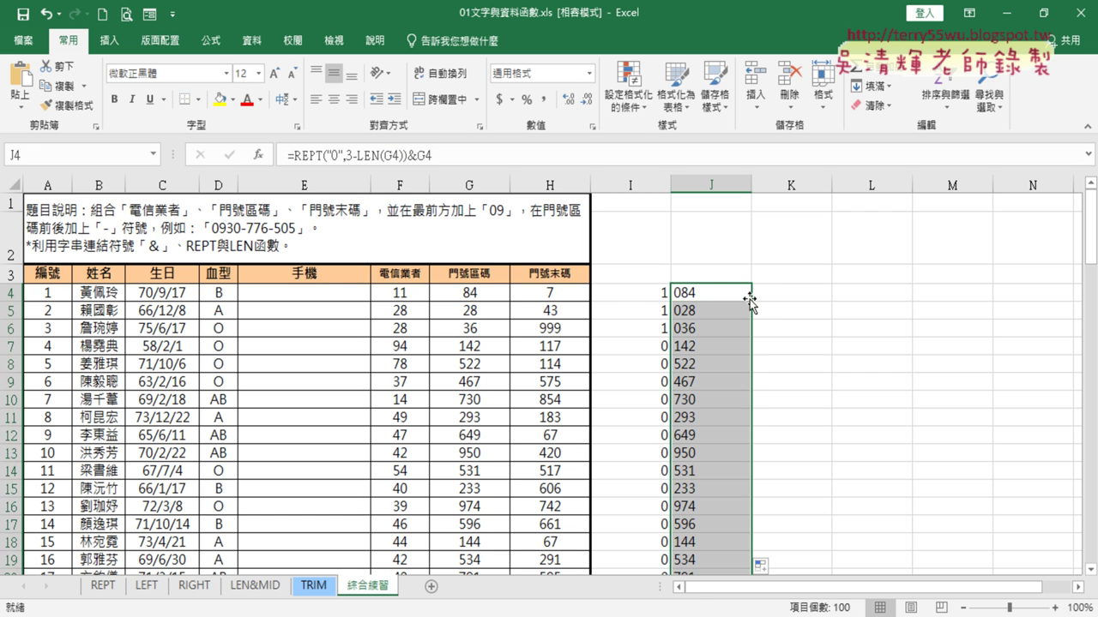
pyautogui.rightClick(627, 185)
pyautogui.click(673, 385)
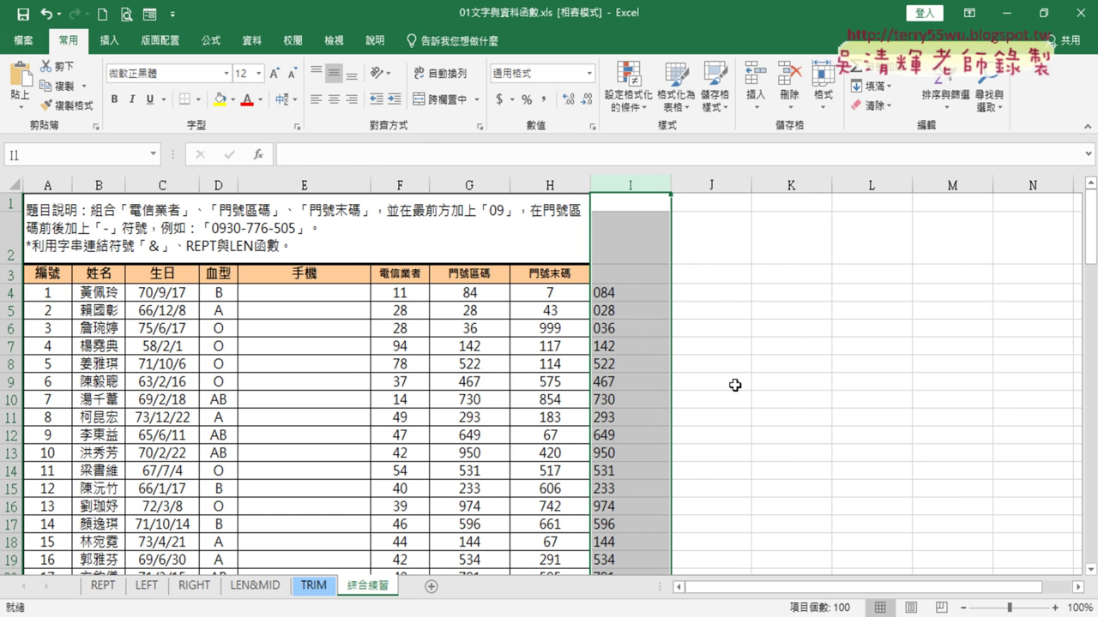
pyautogui.click(643, 296)
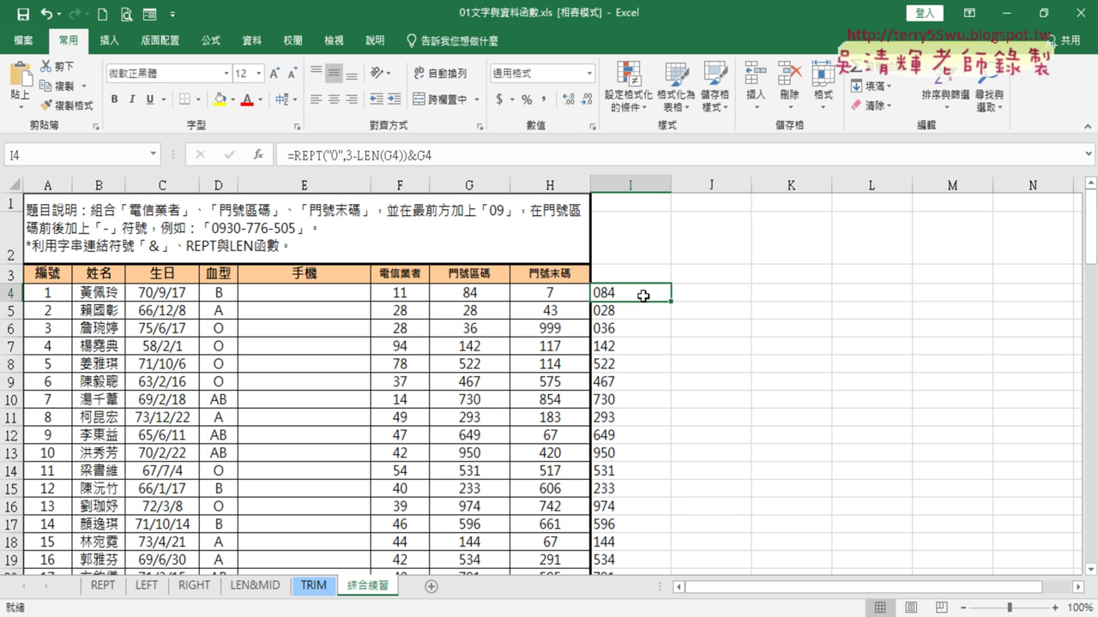
# Step: Copy the REPT/LEN formula text from I4 in the formula bar
pyautogui.click(707, 295)
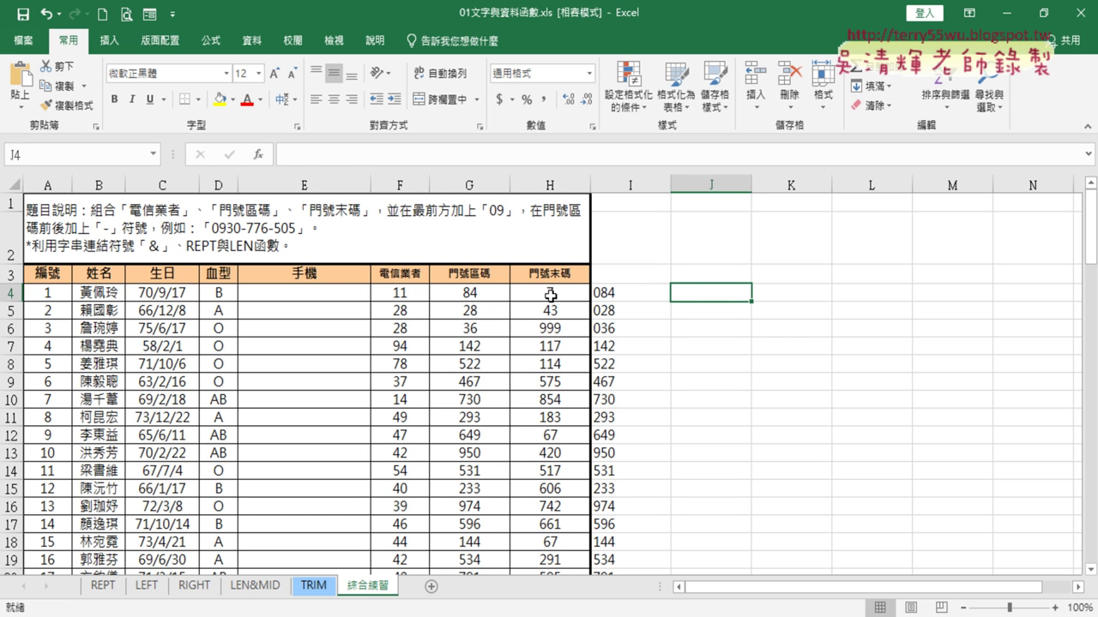
pyautogui.click(632, 295)
pyautogui.moveTo(434, 155)
pyautogui.mouseDown()
pyautogui.moveTo(312, 155)
pyautogui.moveTo(476, 154)
pyautogui.mouseUp()
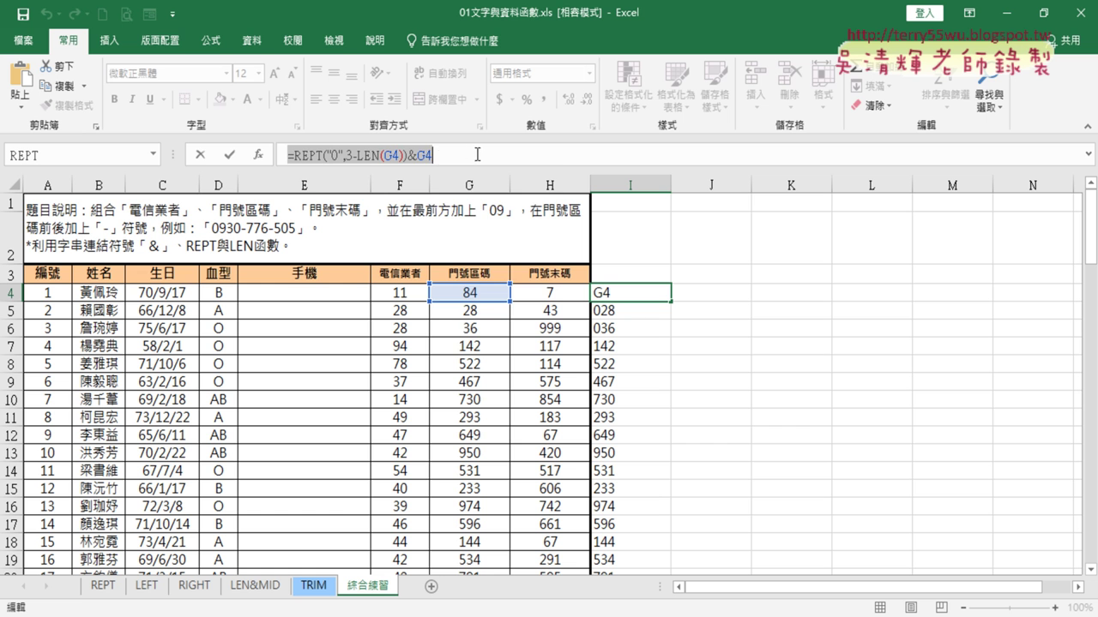
pyautogui.rightClick(477, 154)
pyautogui.click(460, 183)
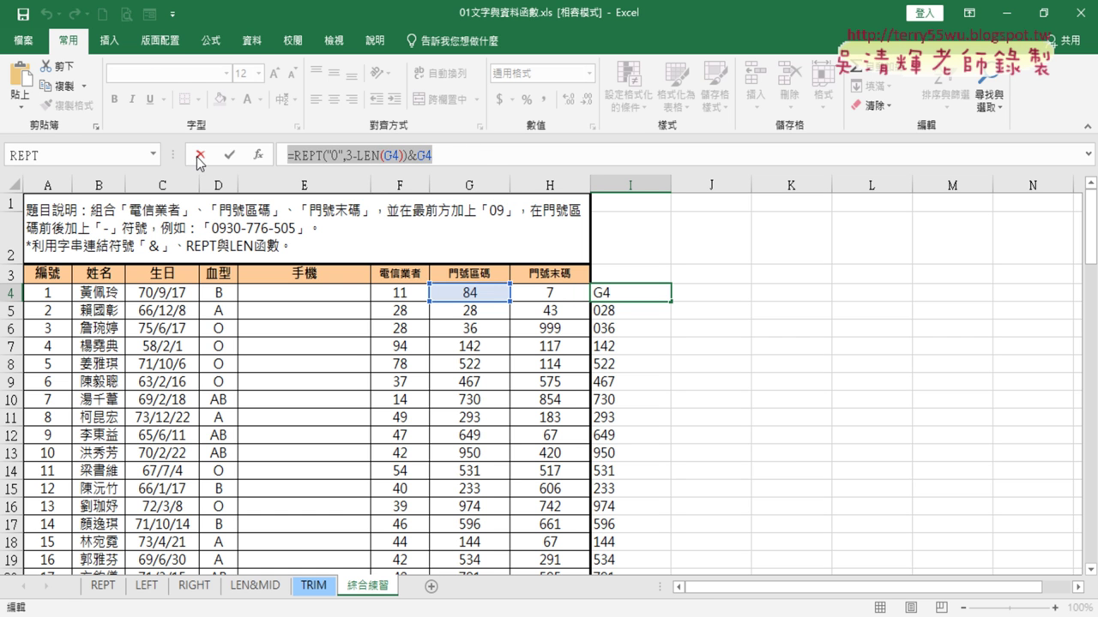
pyautogui.click(198, 155)
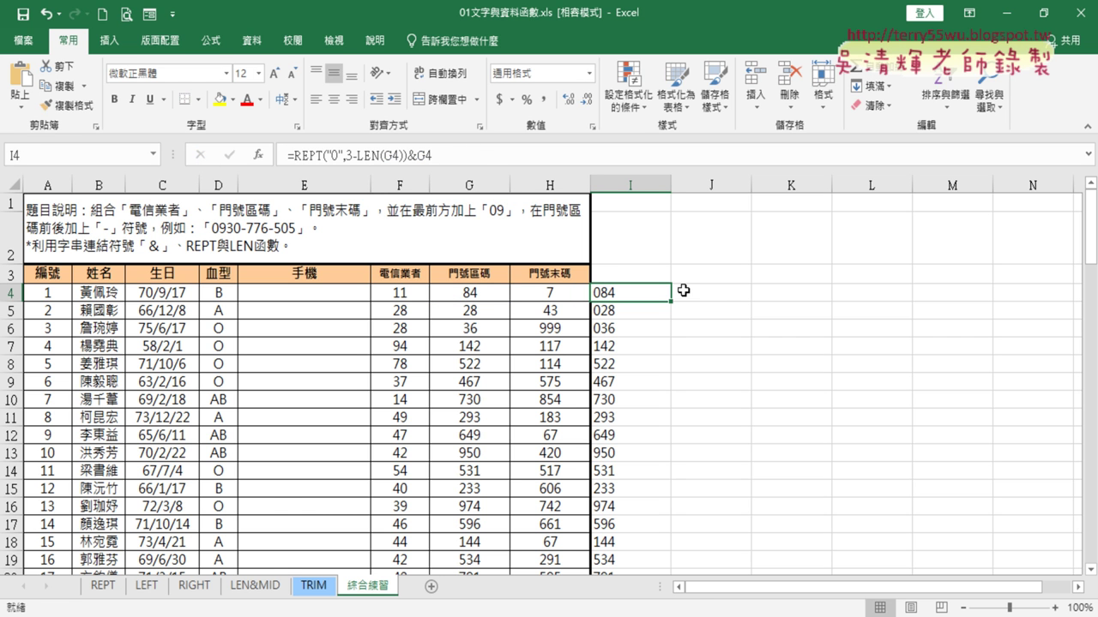
# Step: Paste the formula into J4 and change both G4 references to H4, giving =REPT("0",3-LEN(H4))&H4
pyautogui.click(710, 296)
pyautogui.rightClick(362, 155)
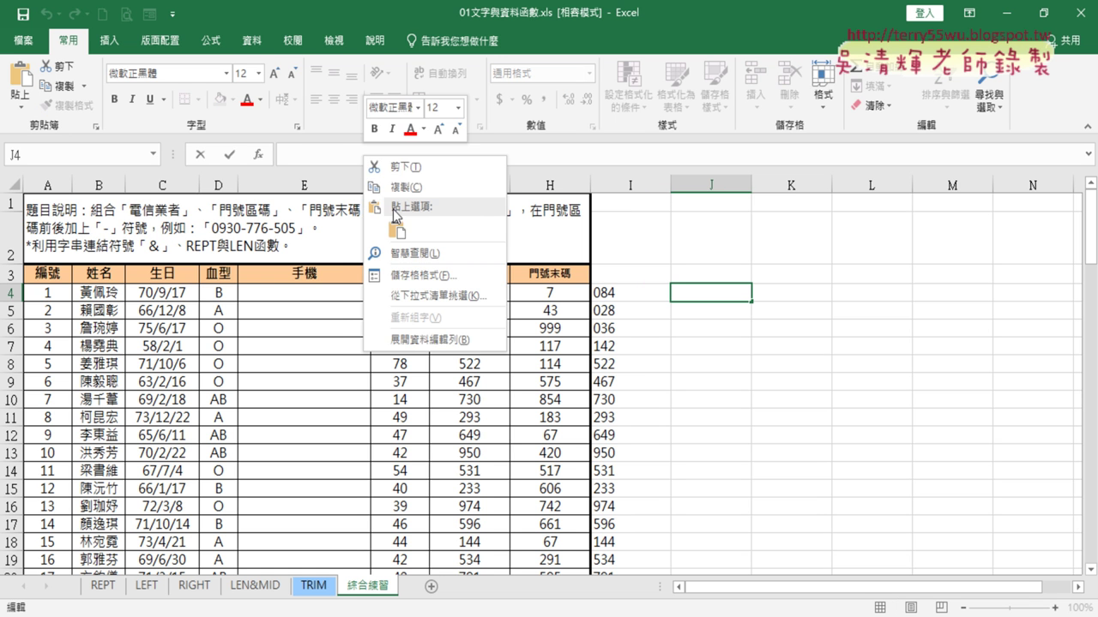
pyautogui.click(397, 230)
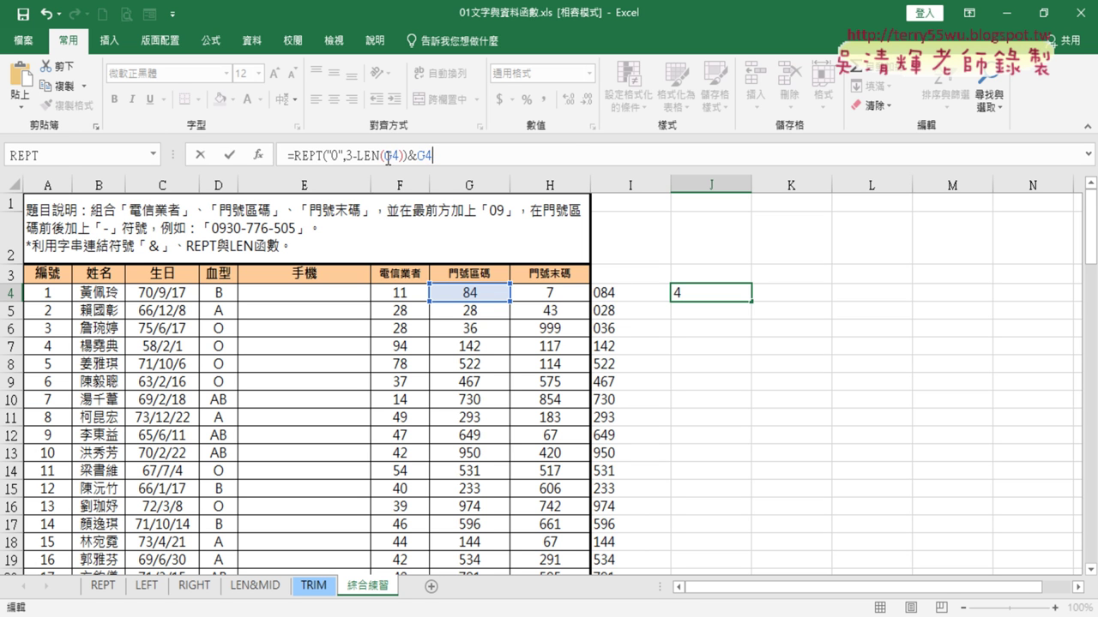
pyautogui.moveTo(384, 155); pyautogui.dragTo(399, 154)
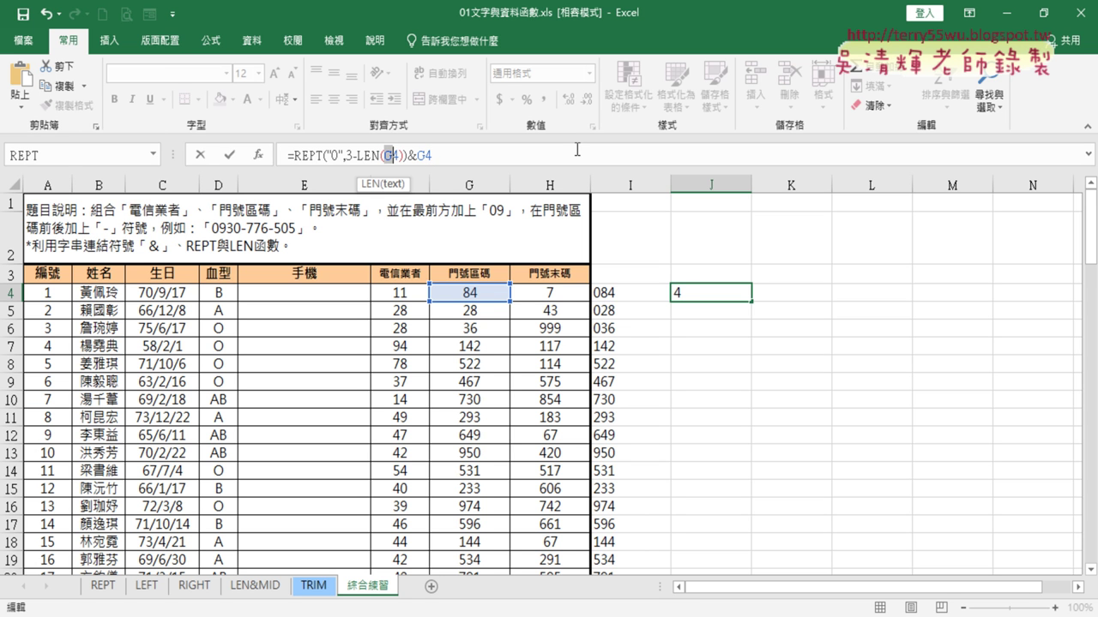
pyautogui.write('H')
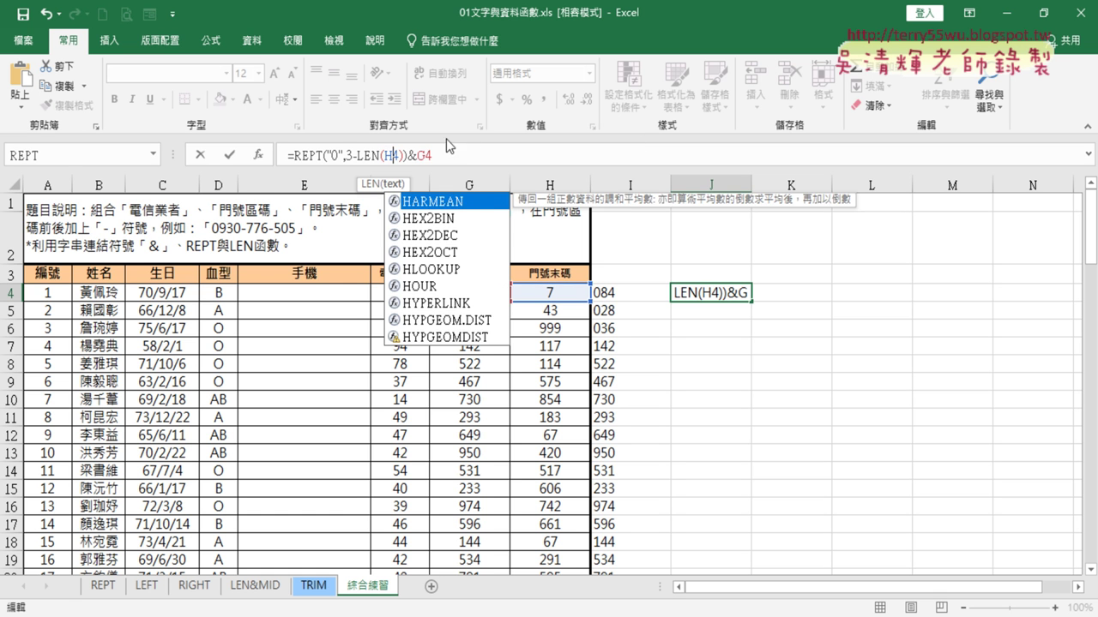
pyautogui.moveTo(418, 155); pyautogui.dragTo(434, 155)
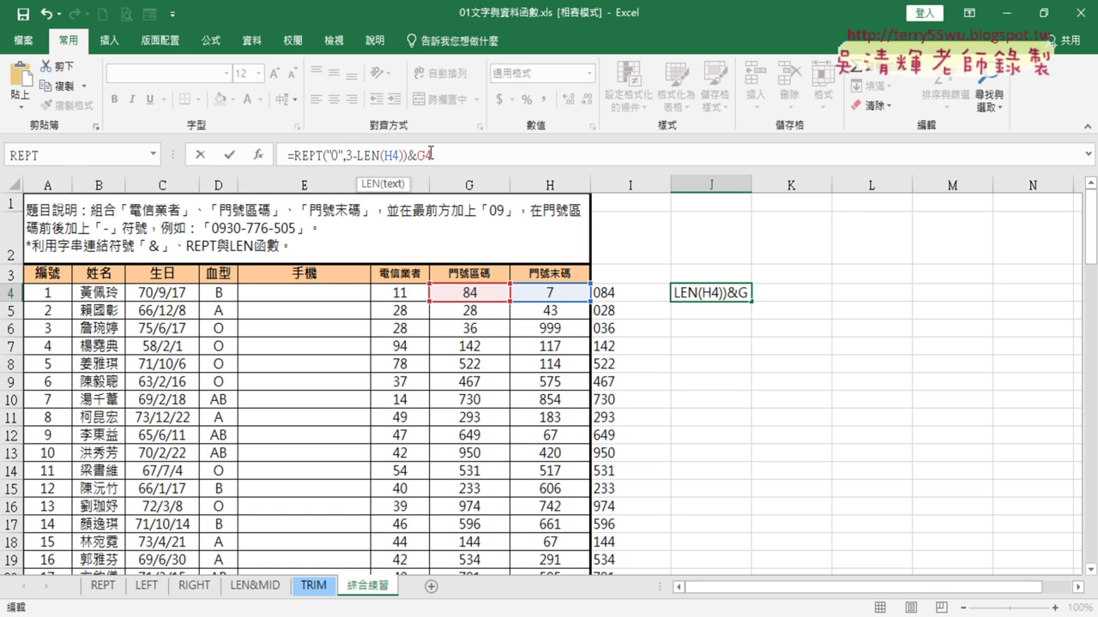
pyautogui.click(570, 294)
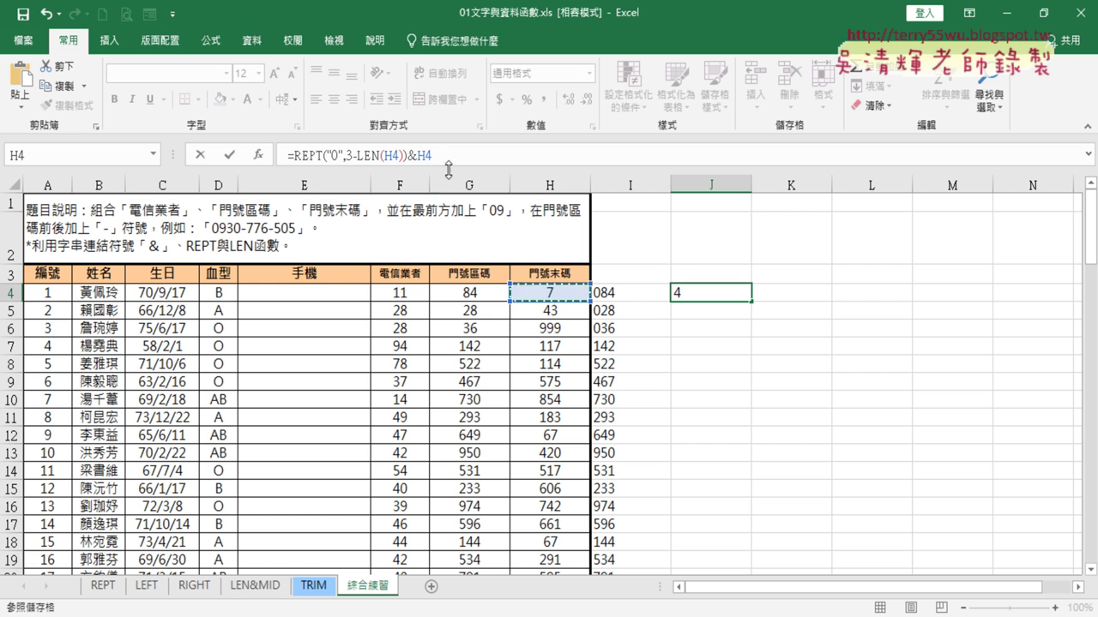
pyautogui.click(229, 154)
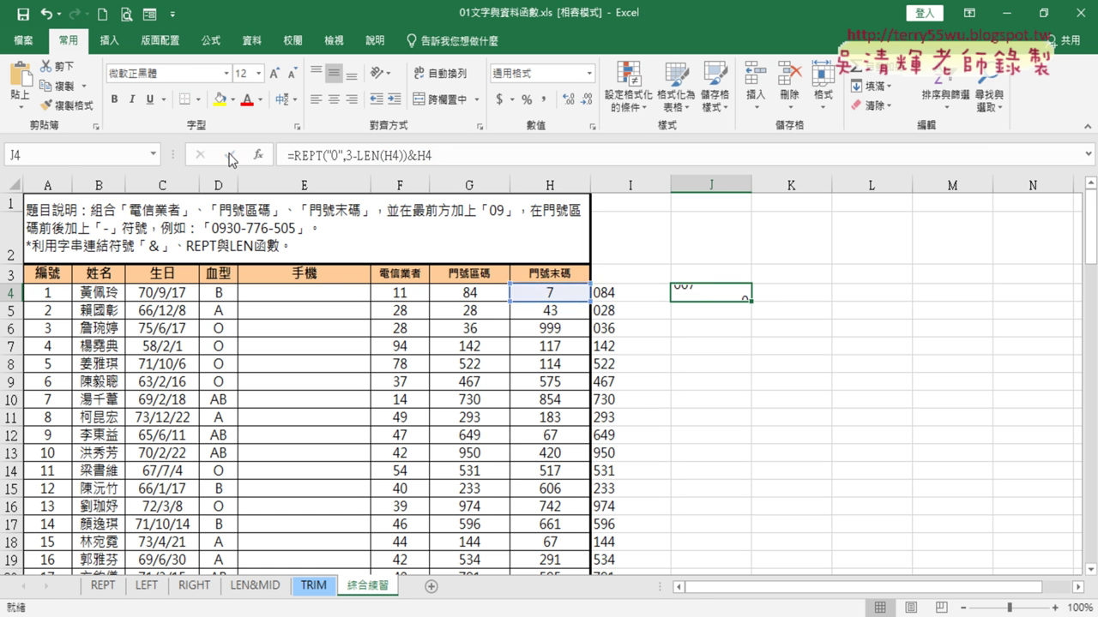
# Step: Fill the end-code formula down column J and compare it with the I4 area-code formula
pyautogui.doubleClick(752, 301)
pyautogui.click(622, 292)
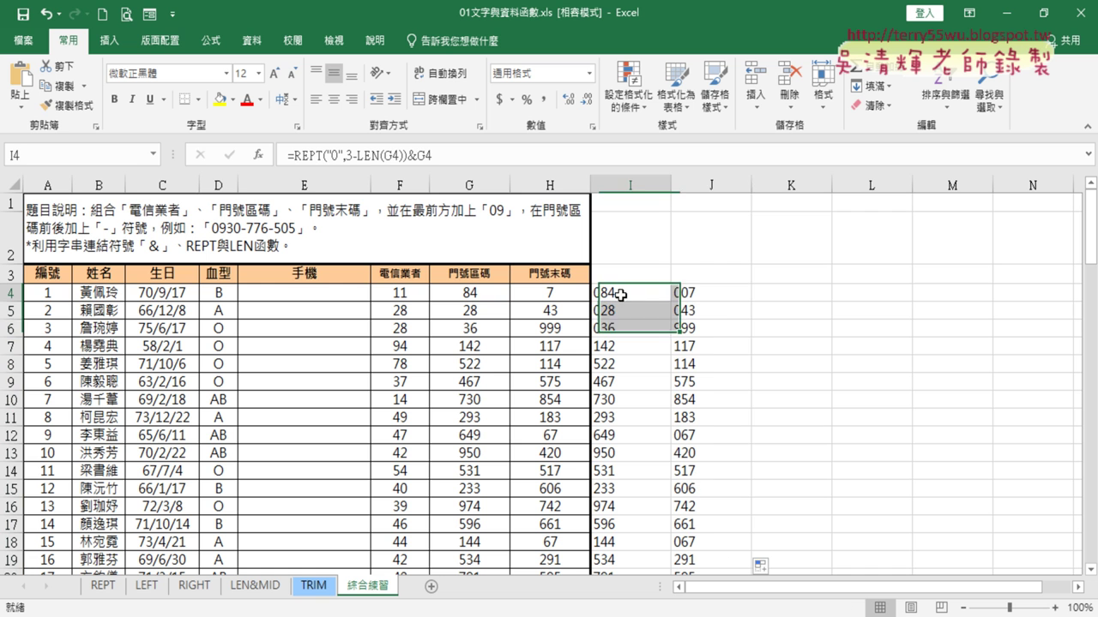
pyautogui.click(733, 297)
pyautogui.click(632, 291)
pyautogui.click(698, 293)
pyautogui.click(298, 292)
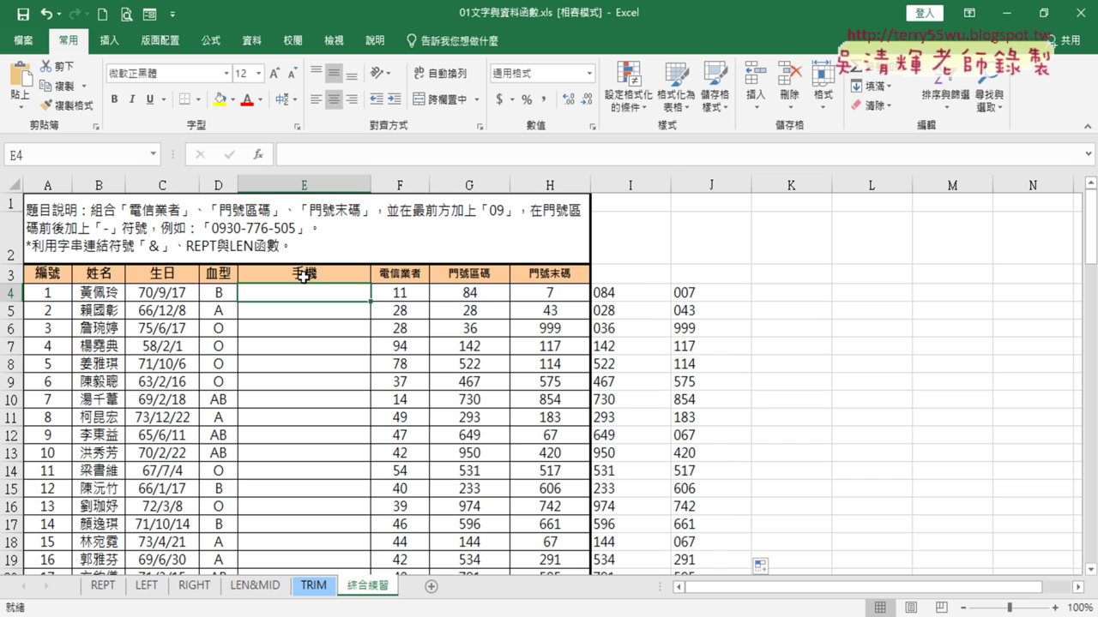
pyautogui.click(635, 292)
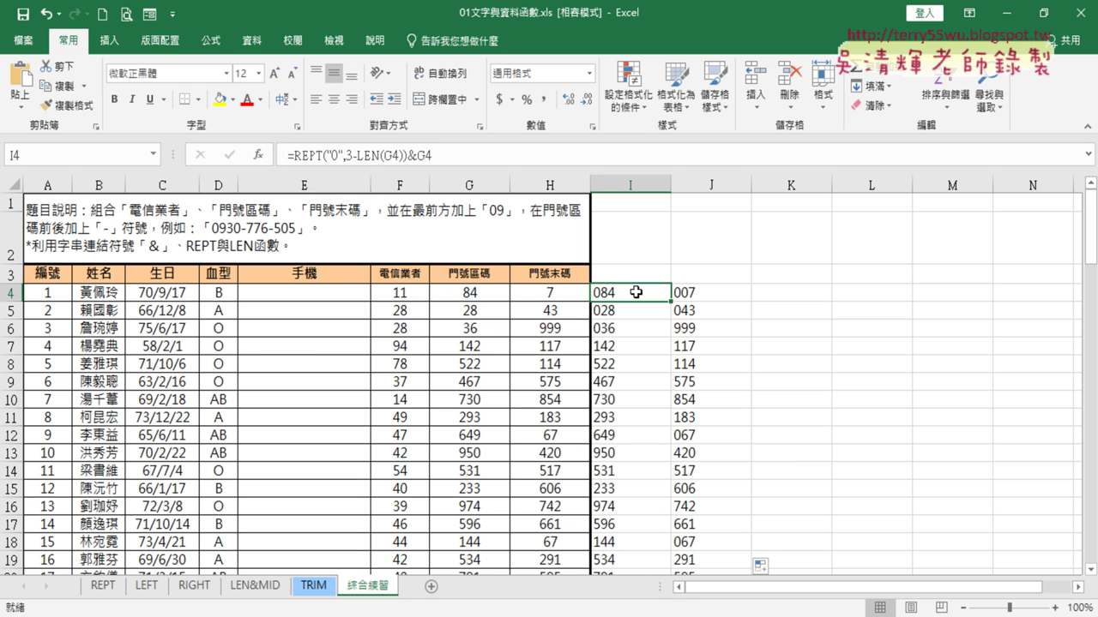